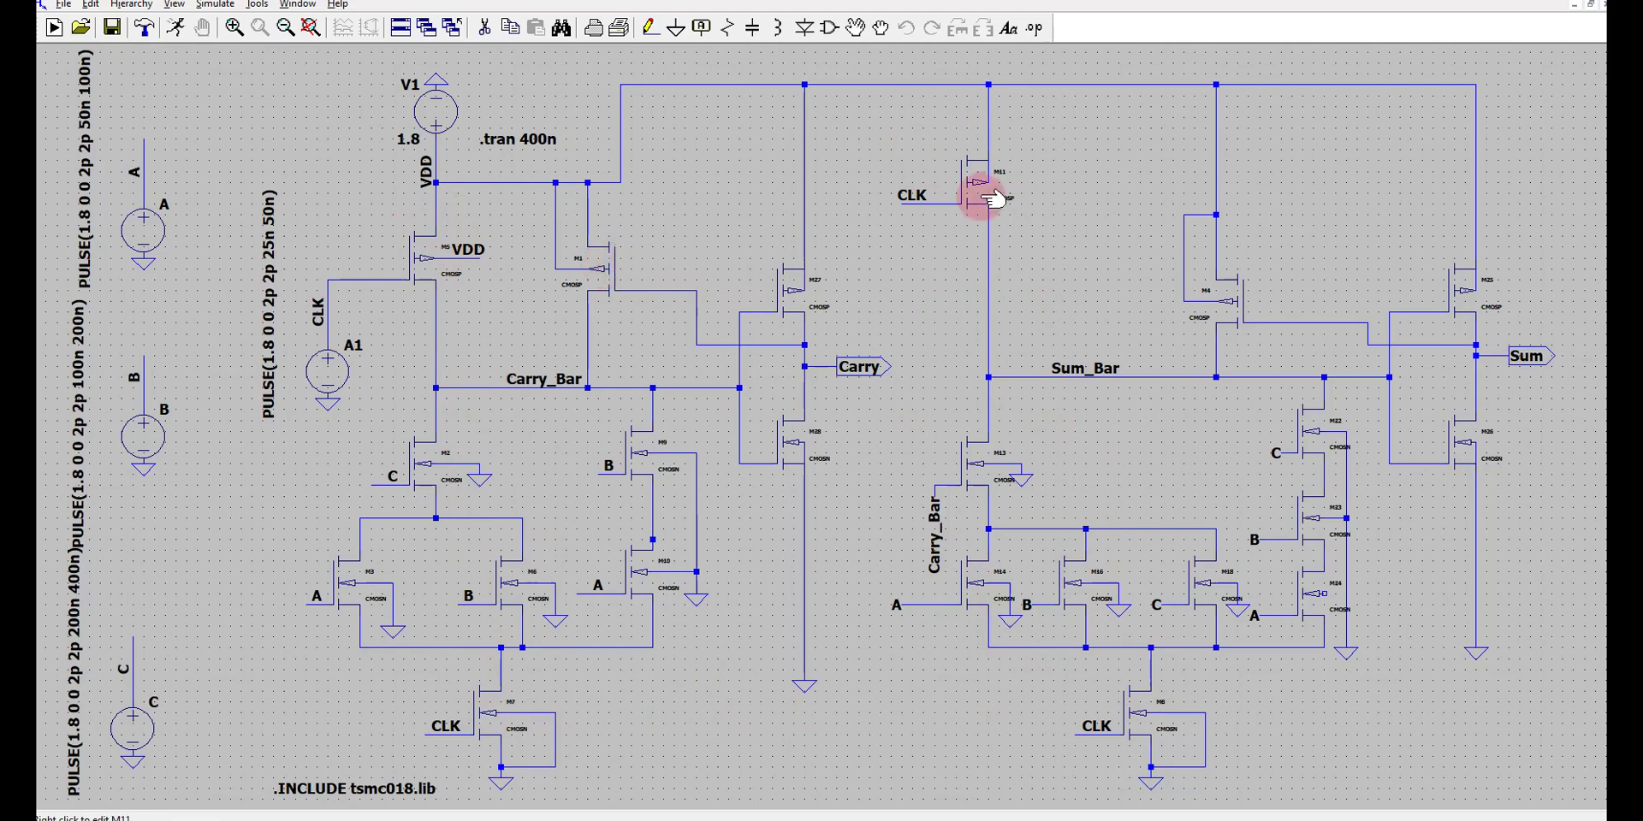
Step: Check the channel length and width of the PMOS transistors M1 and M4 beside the Carry and Sum output inverters
{"action": "right_click", "coordinate": [611, 269]}
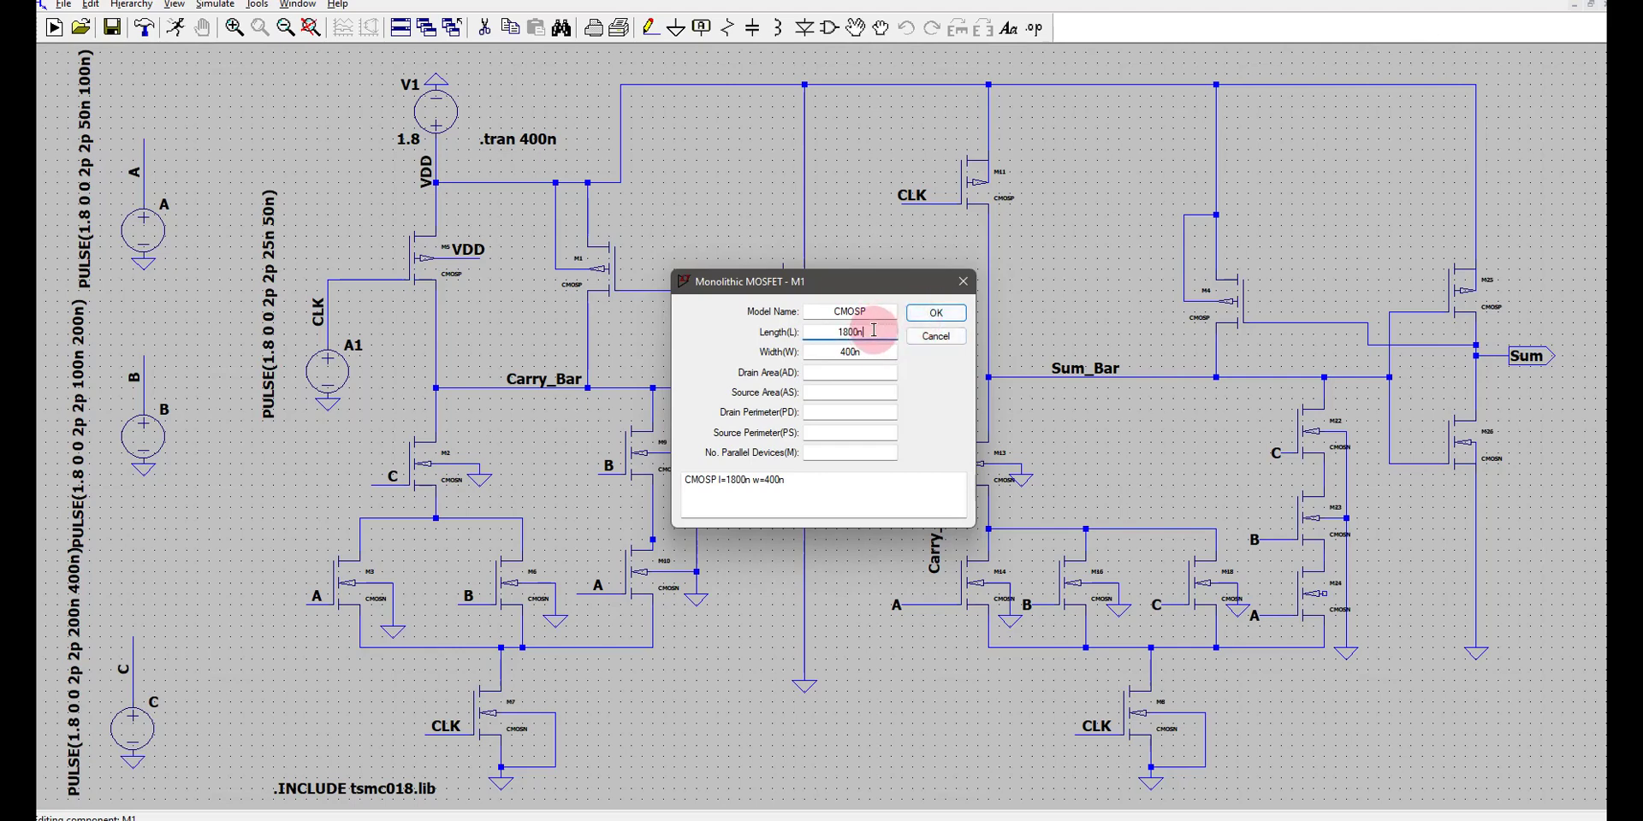
{"action": "left_click", "coordinate": [837, 355]}
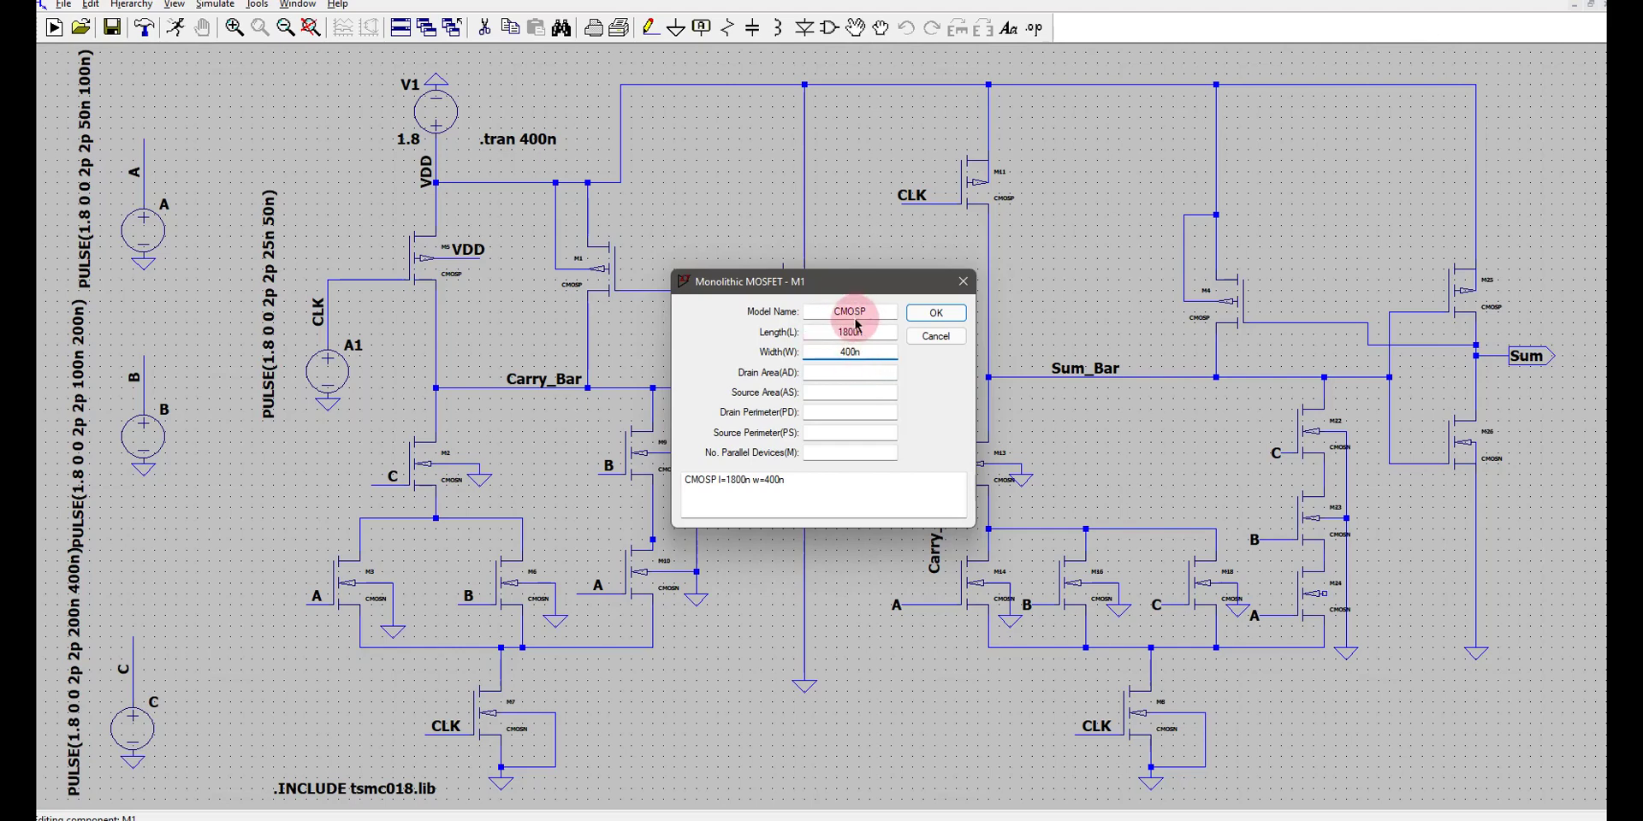
{"action": "left_click", "coordinate": [936, 312]}
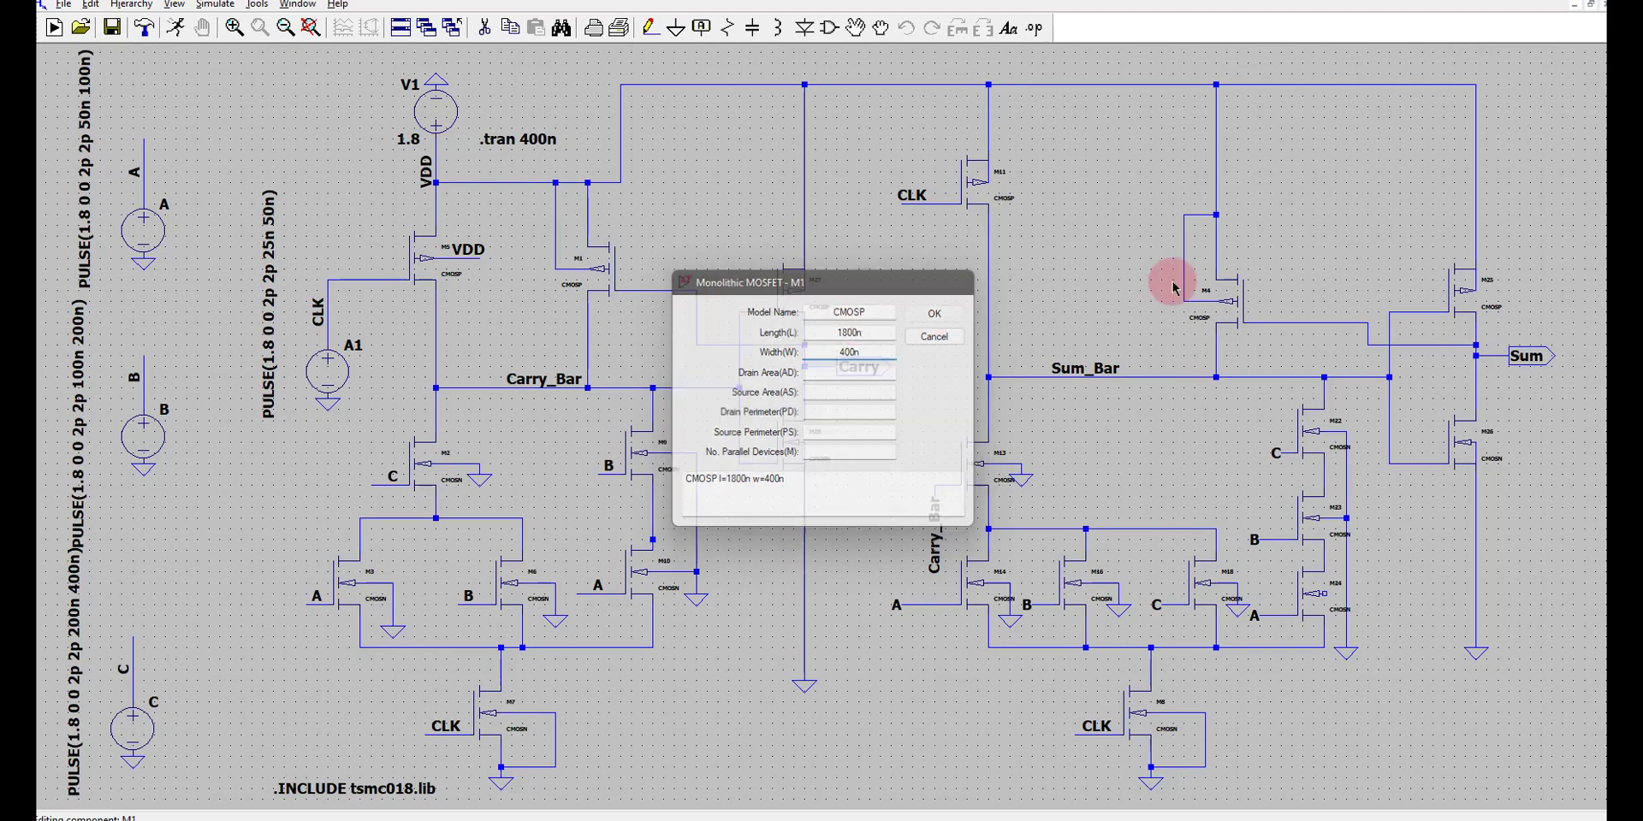
{"action": "right_click", "coordinate": [1235, 299]}
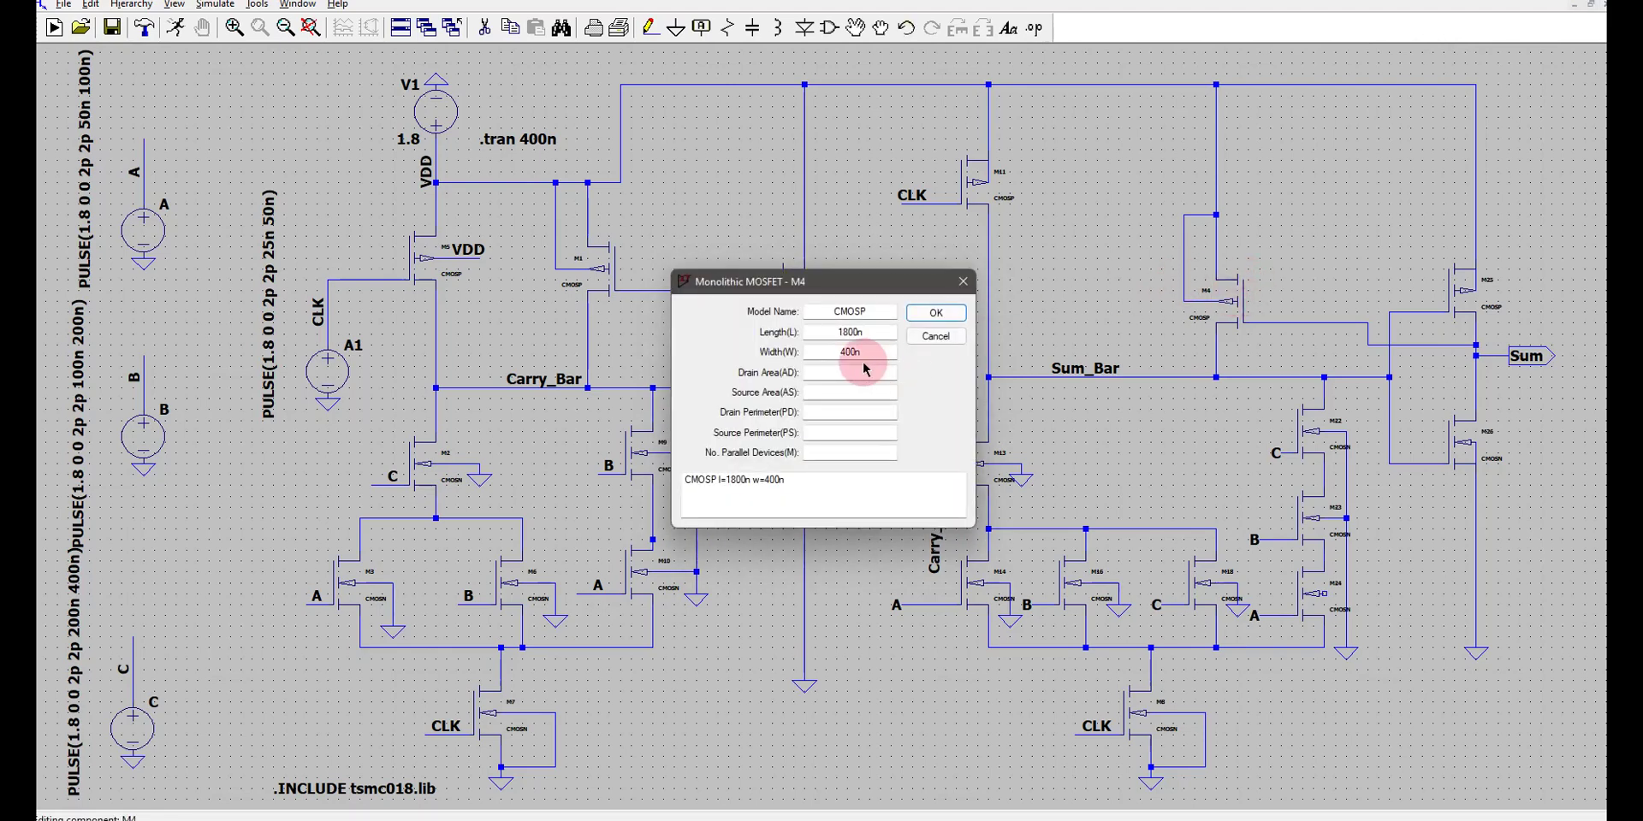
{"action": "left_click", "coordinate": [963, 285]}
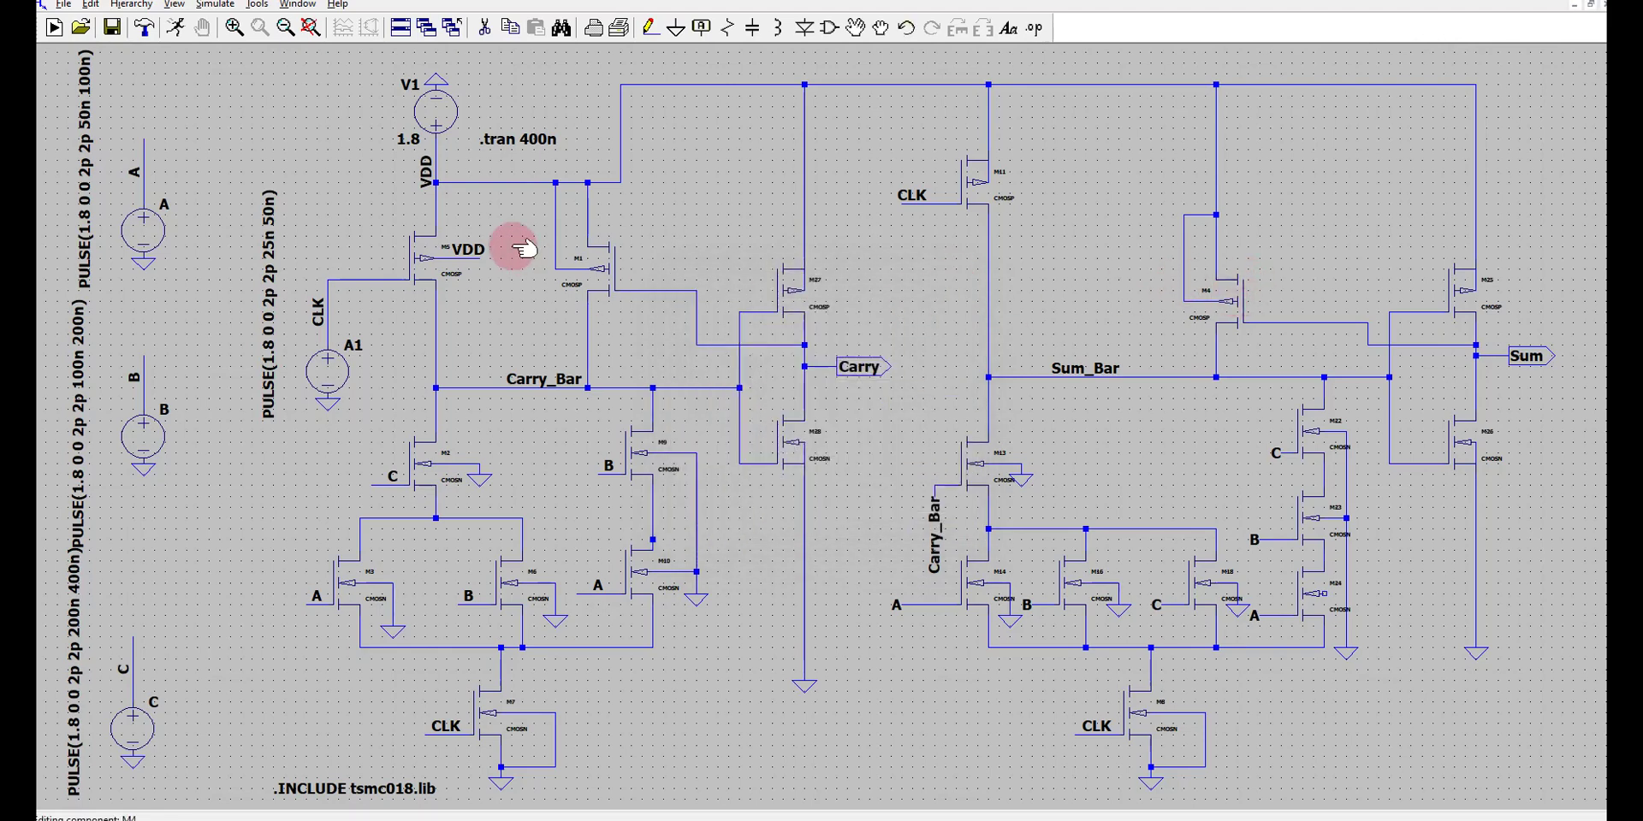
Step: Check the channel length and width of the clocked PMOS precharge transistors M5 and M11
{"action": "right_click", "coordinate": [420, 257]}
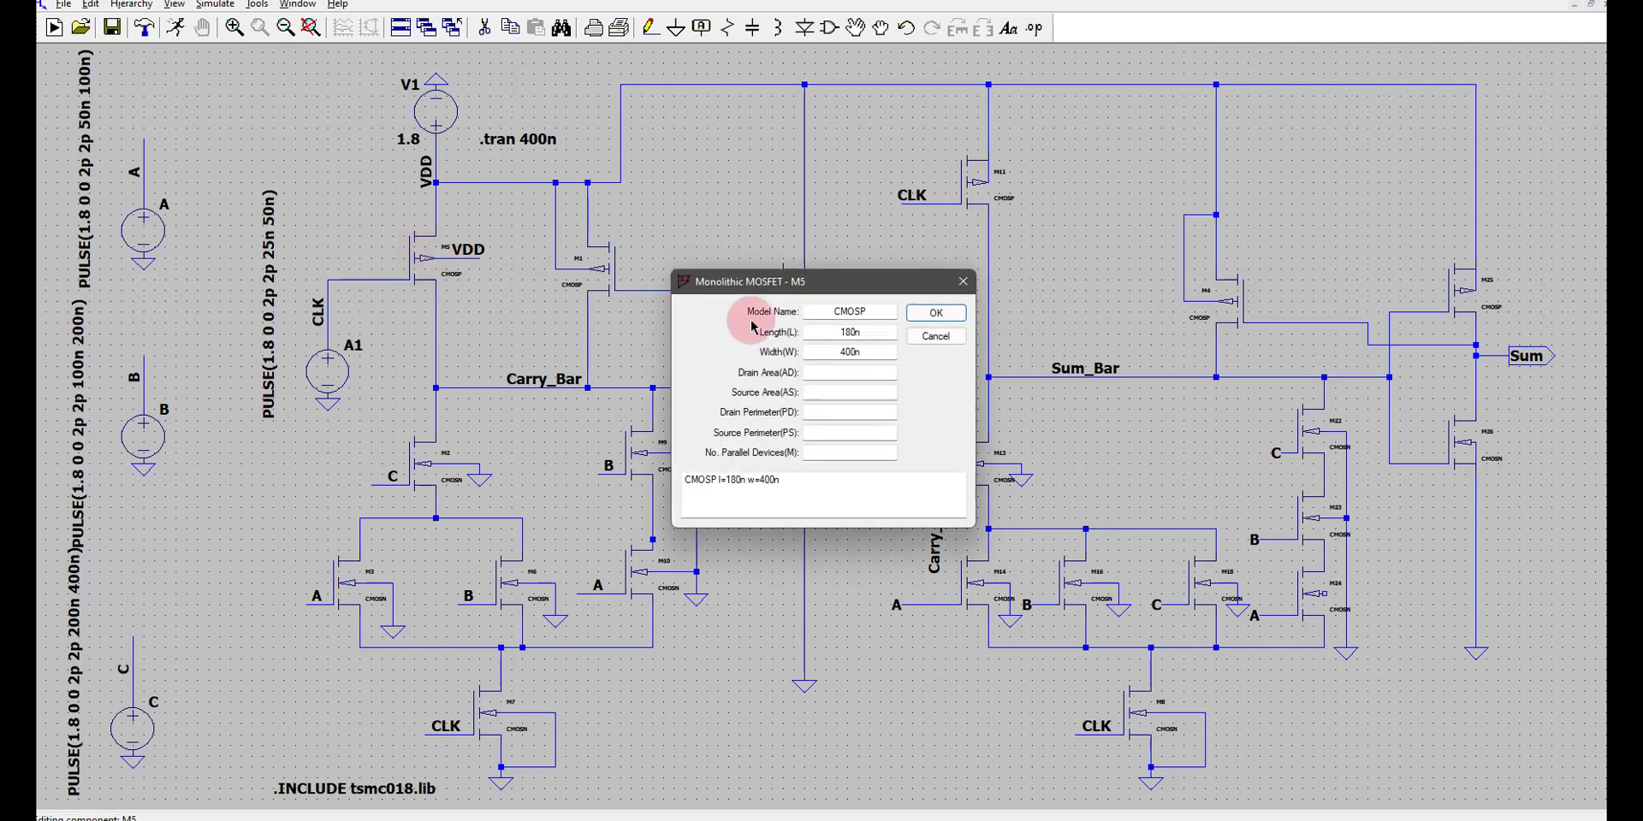
{"action": "left_click_drag", "start_coordinate": [841, 353], "coordinate": [877, 351]}
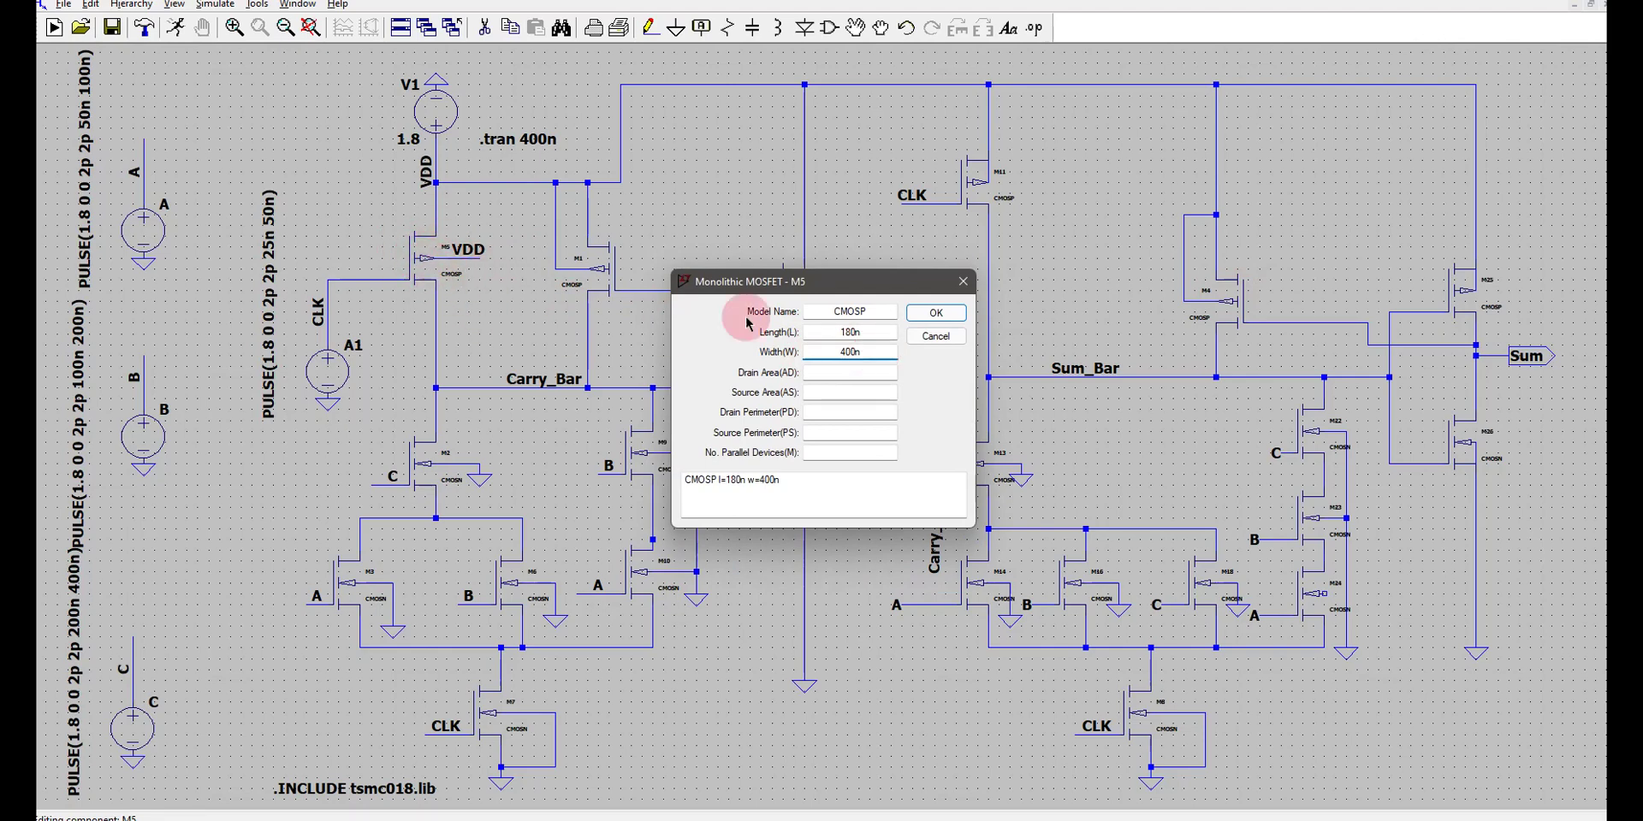
{"action": "left_click", "coordinate": [936, 313]}
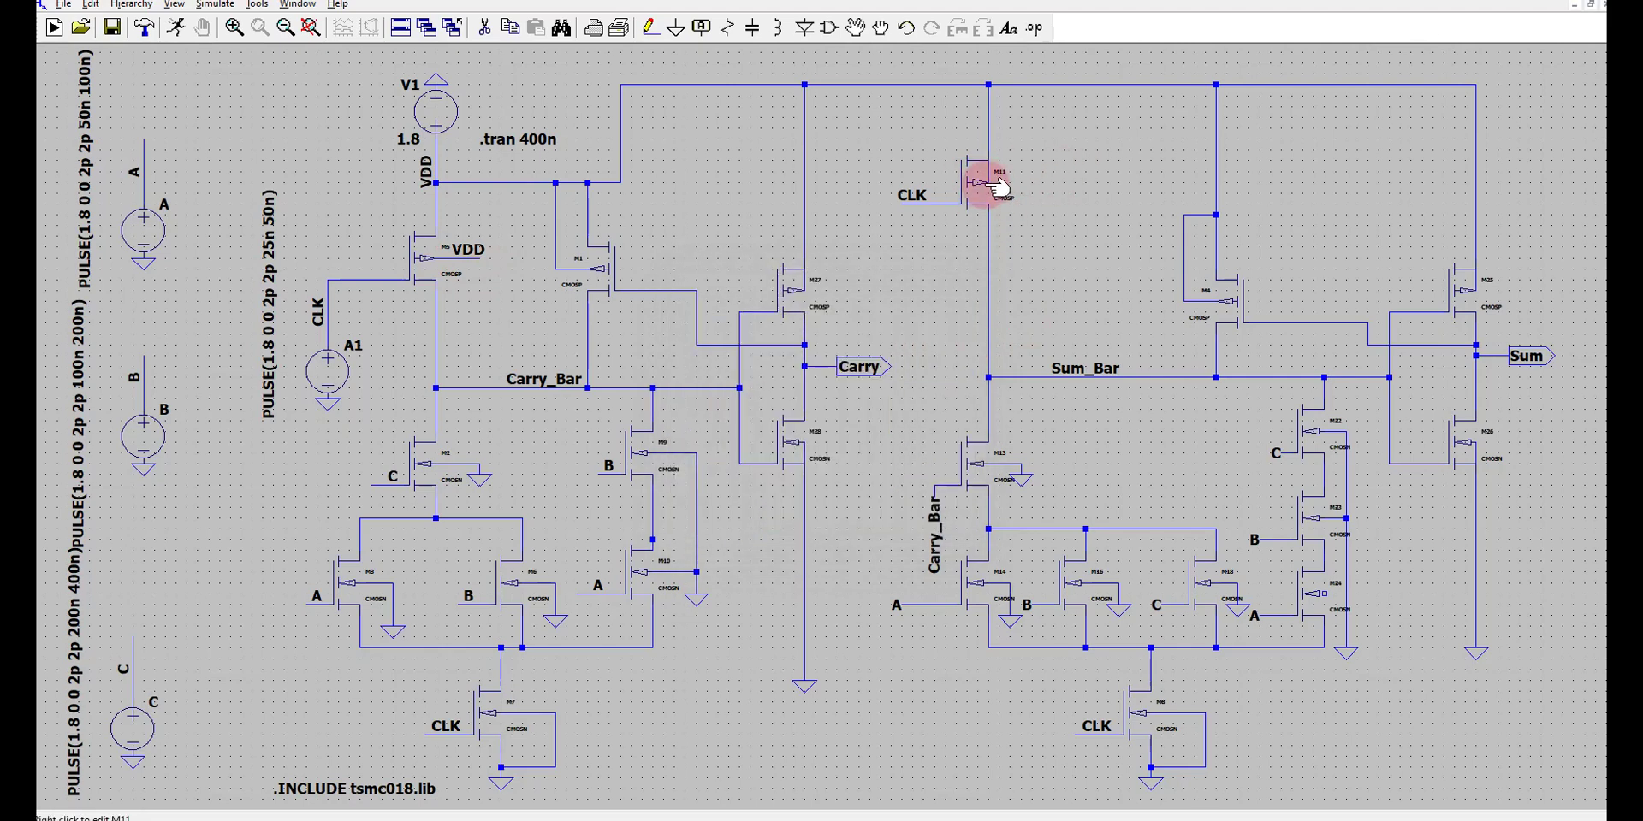
{"action": "right_click", "coordinate": [984, 187]}
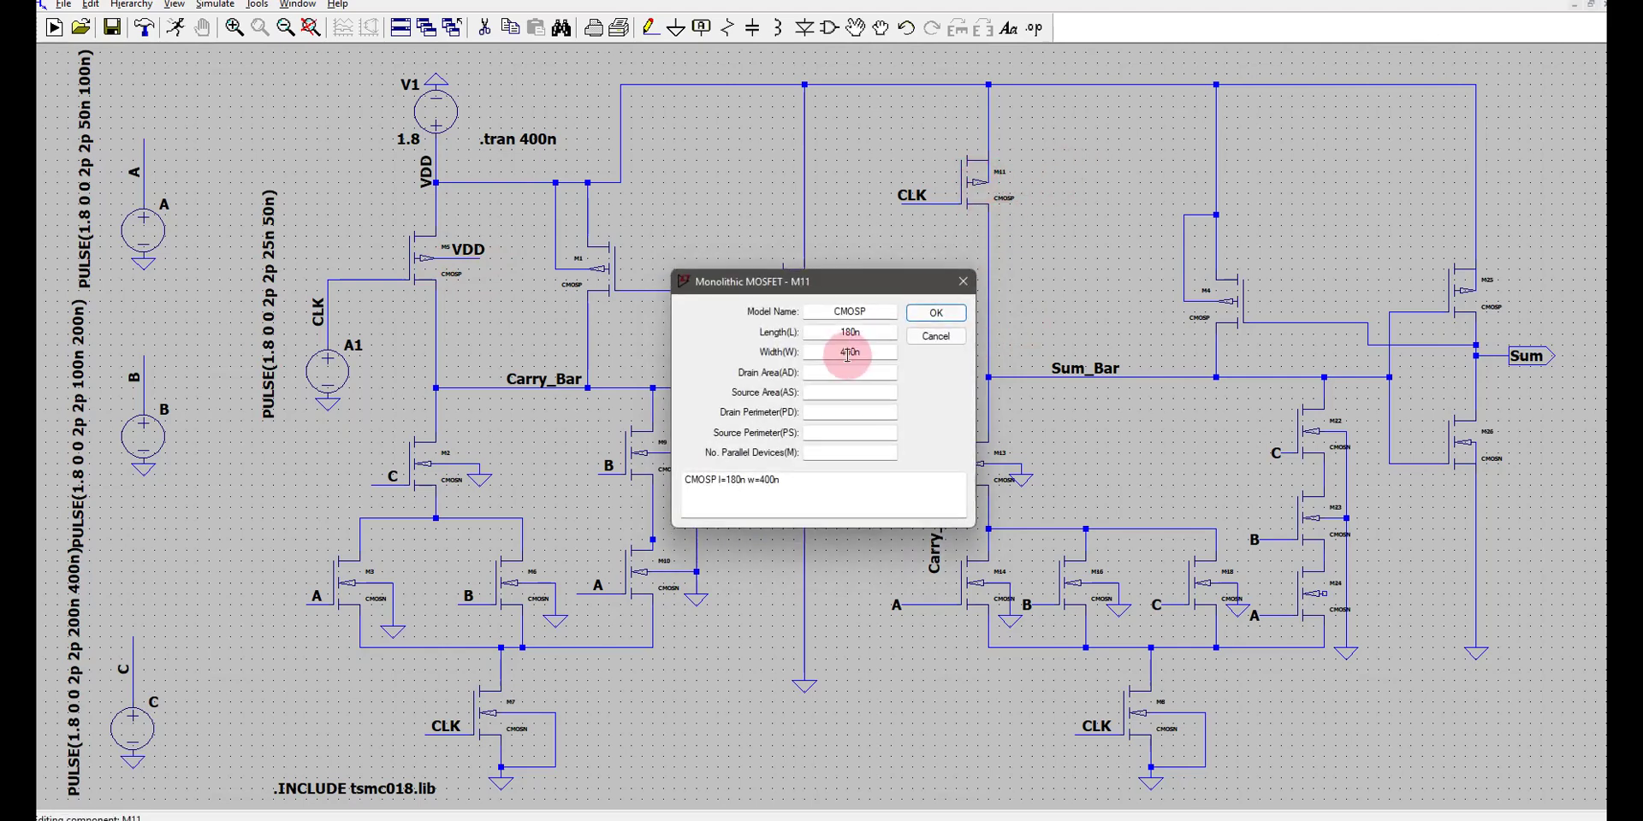
{"action": "left_click", "coordinate": [961, 289]}
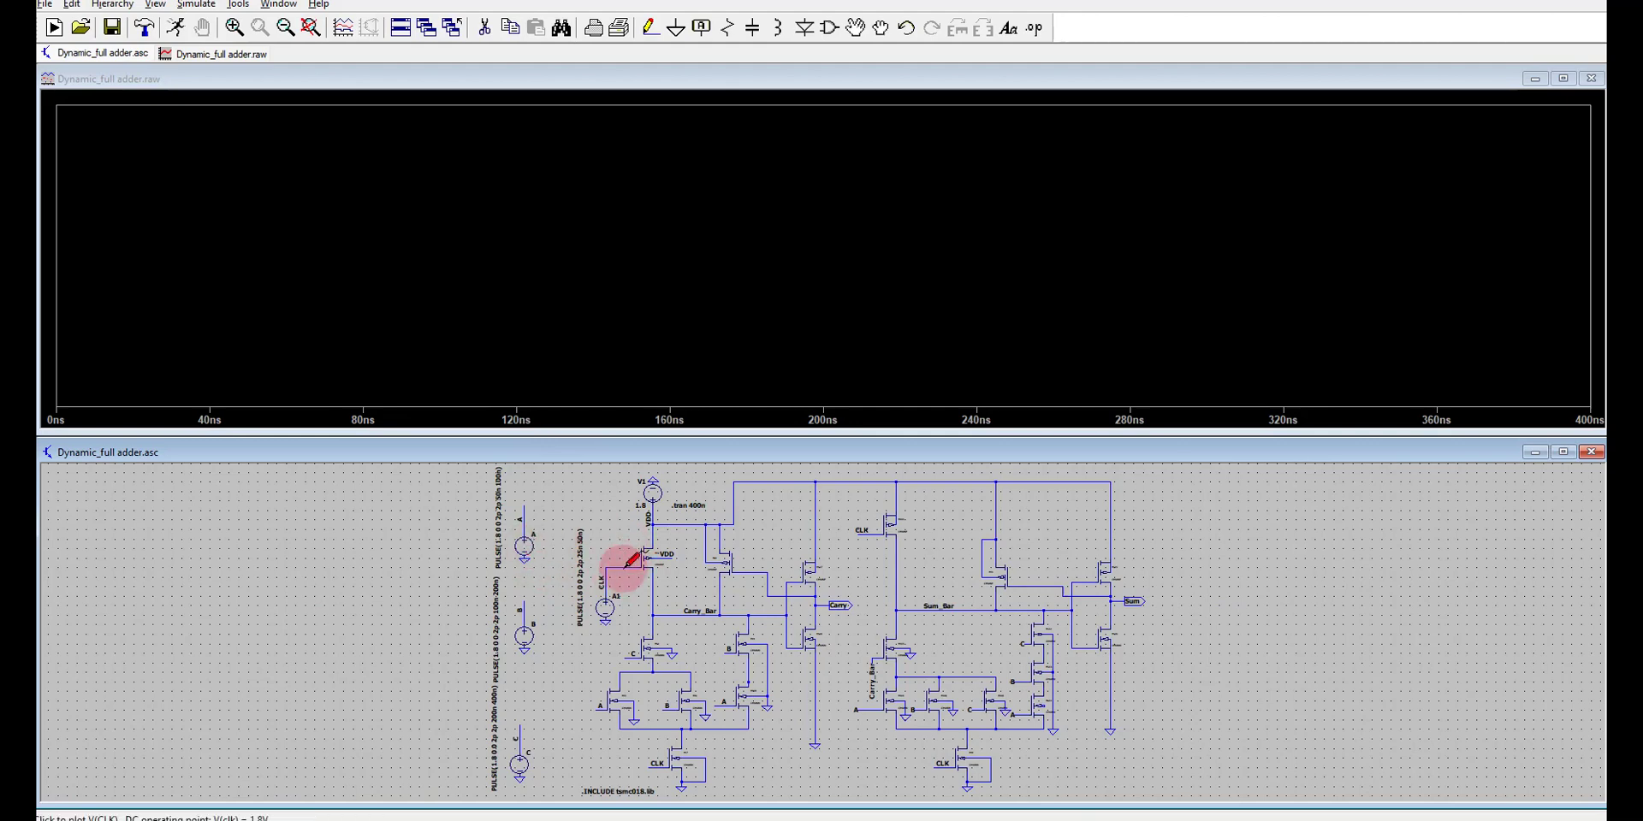
Step: Plot the voltages of the CLK, A, B, C, Sum and Carry nets from the schematic
{"action": "left_click", "coordinate": [625, 565]}
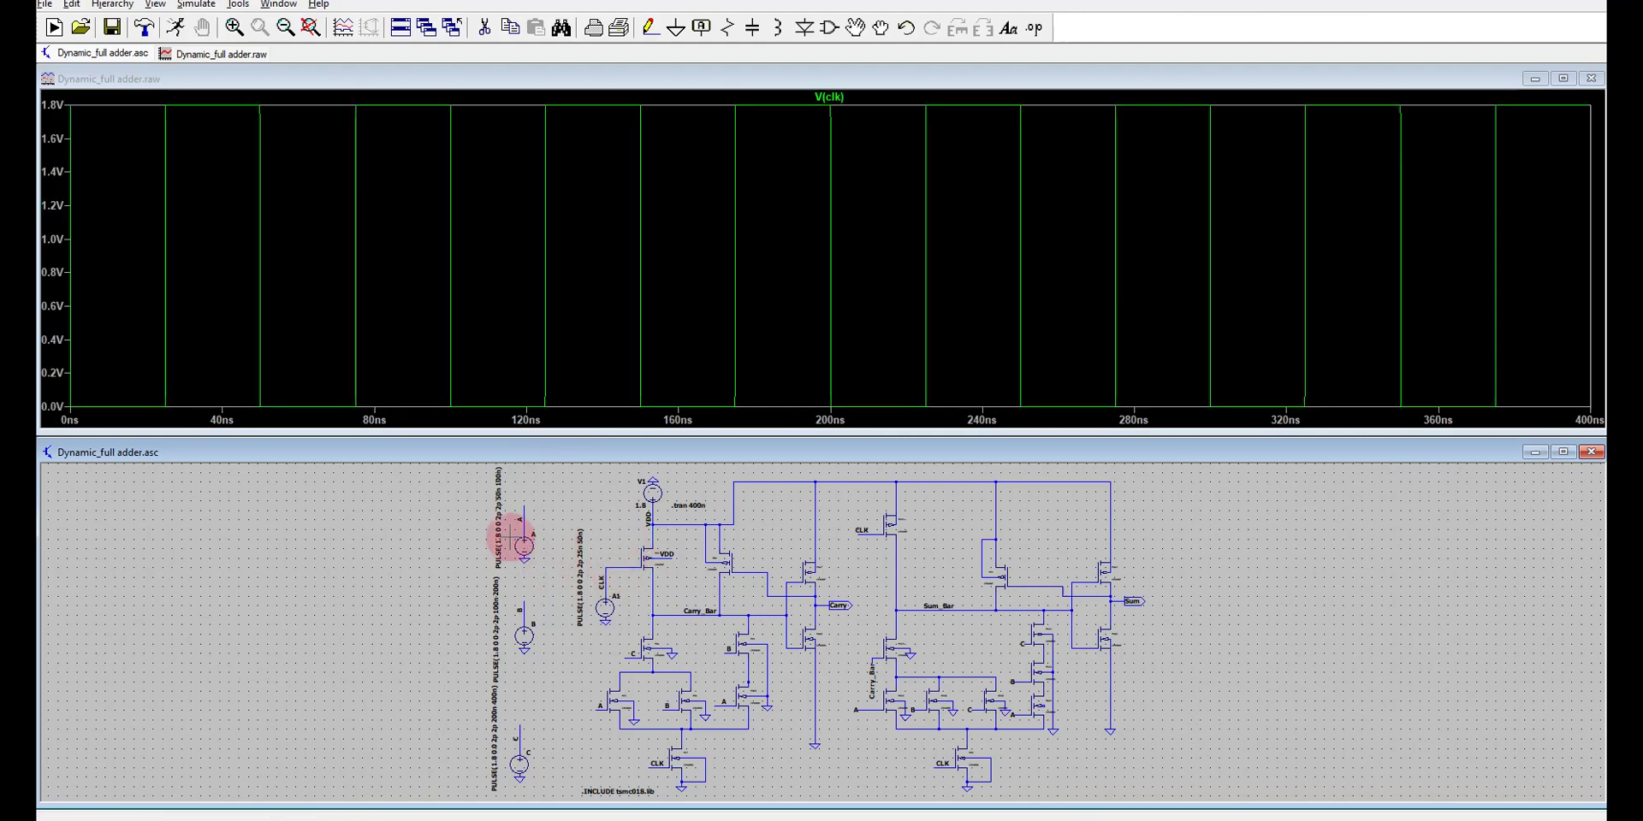
{"action": "left_click", "coordinate": [524, 517]}
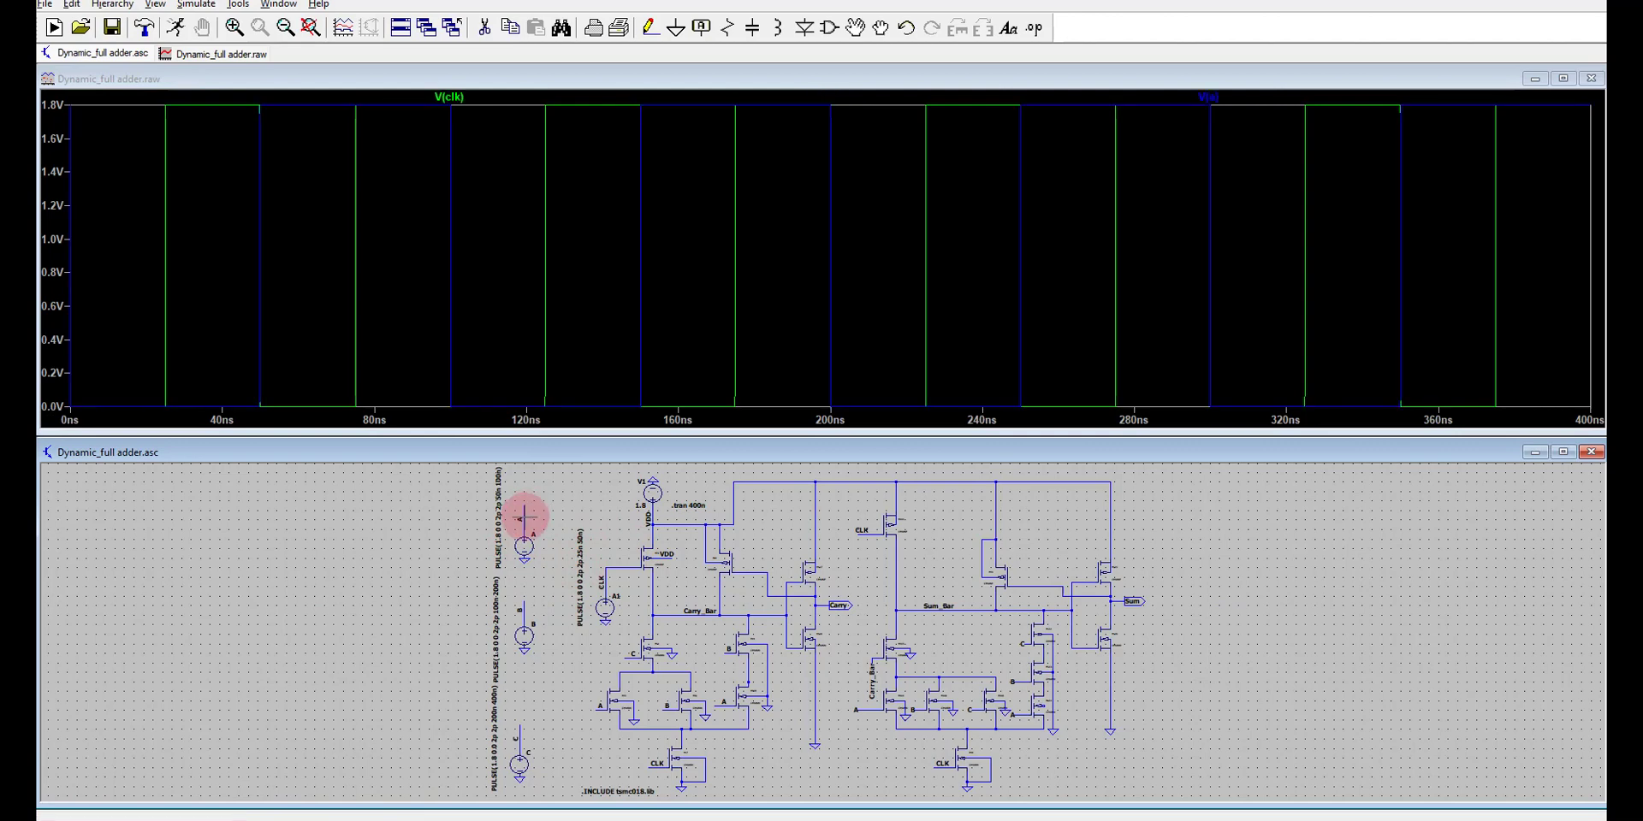
{"action": "left_click", "coordinate": [524, 610]}
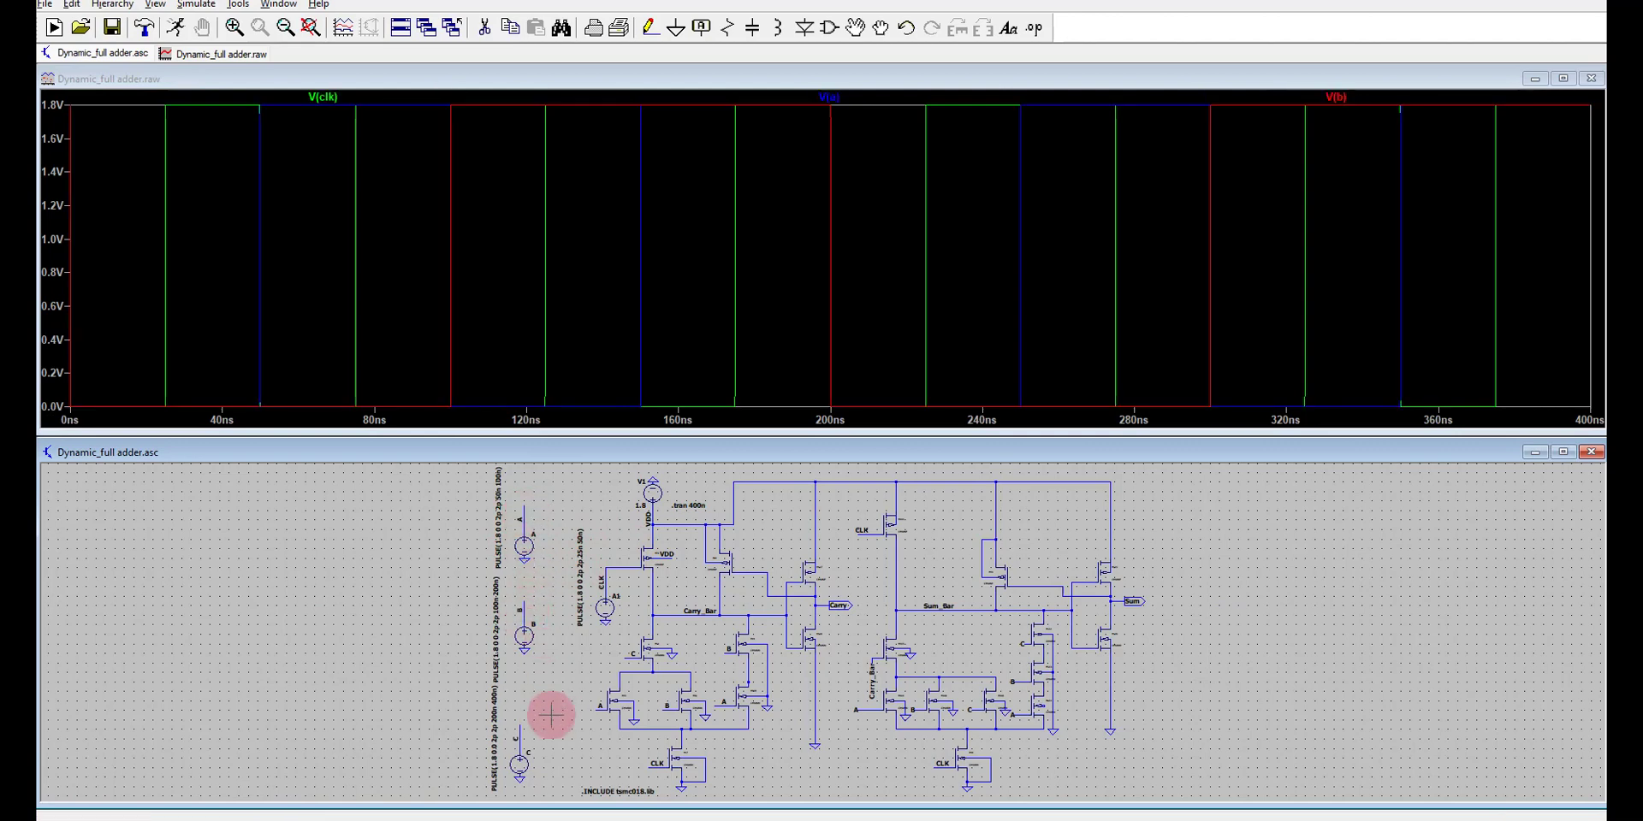
{"action": "left_click", "coordinate": [519, 734]}
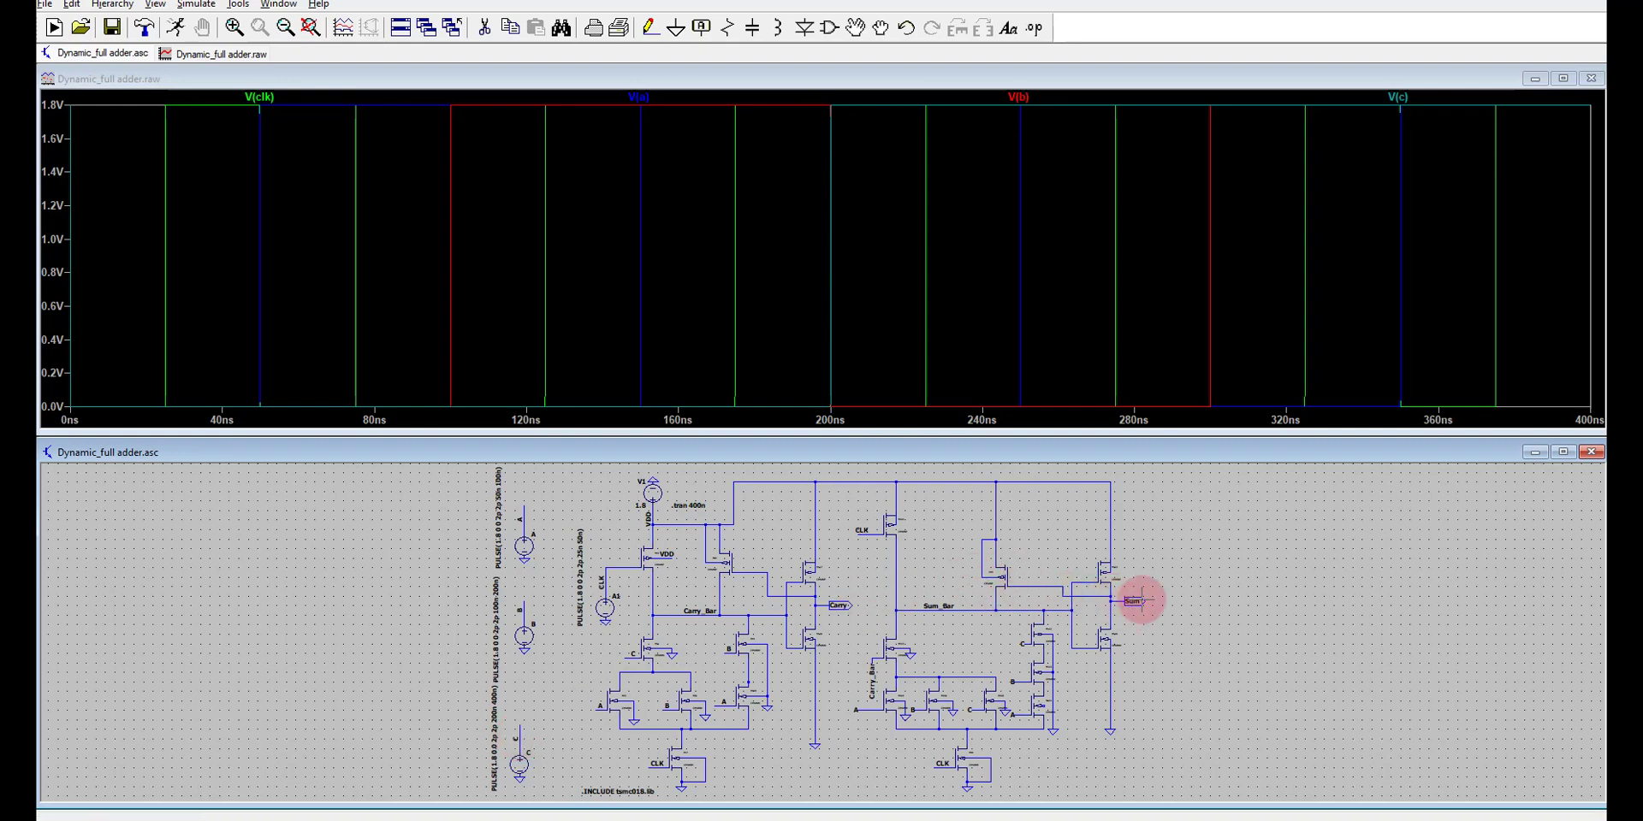
{"action": "left_click", "coordinate": [1136, 602]}
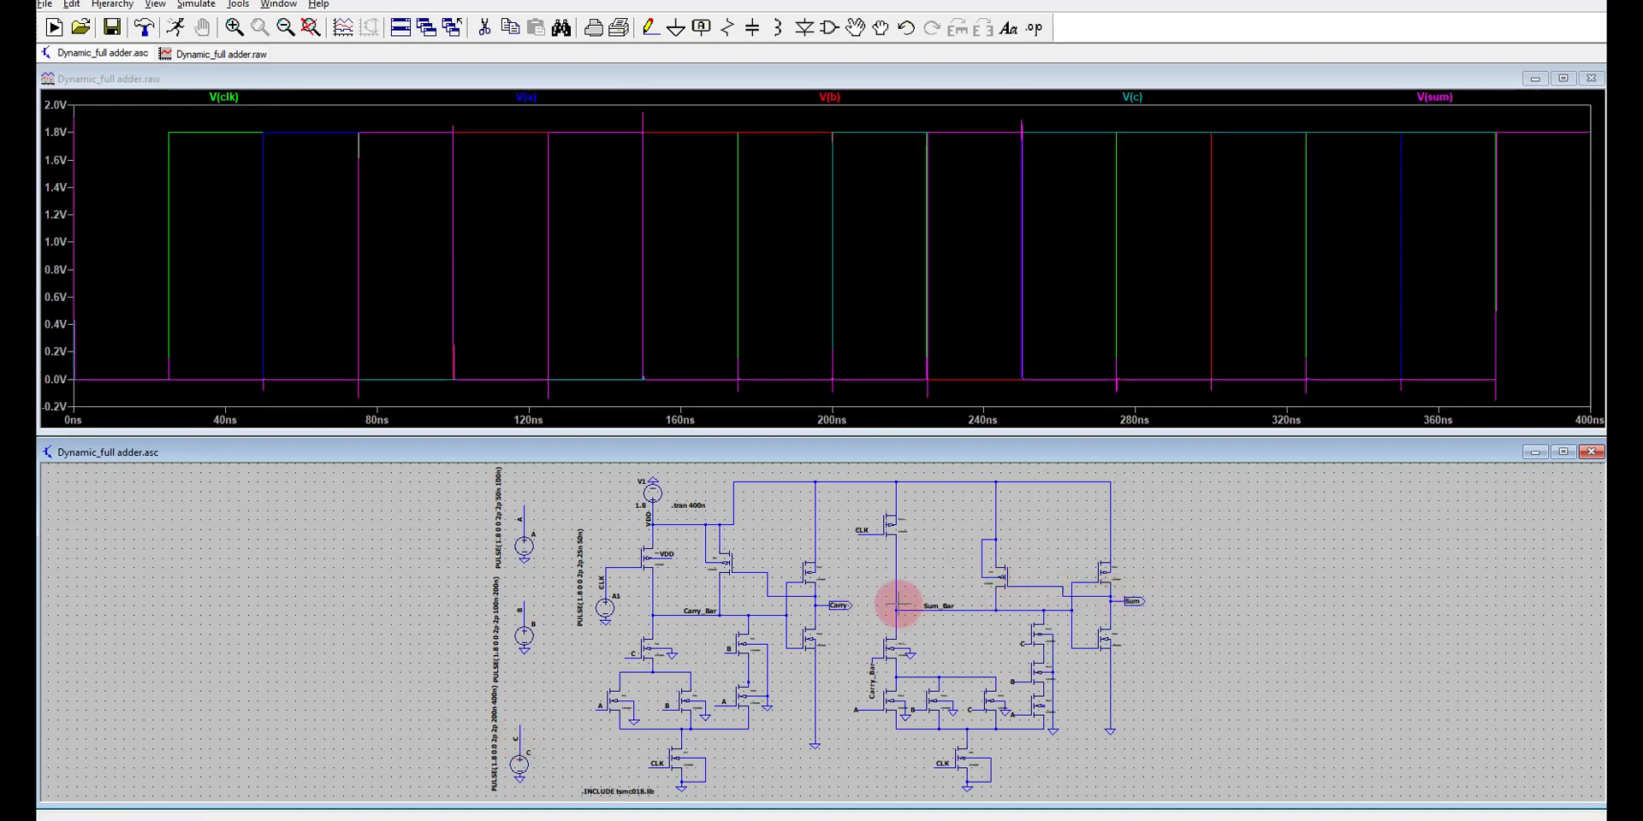
{"action": "left_click", "coordinate": [841, 604]}
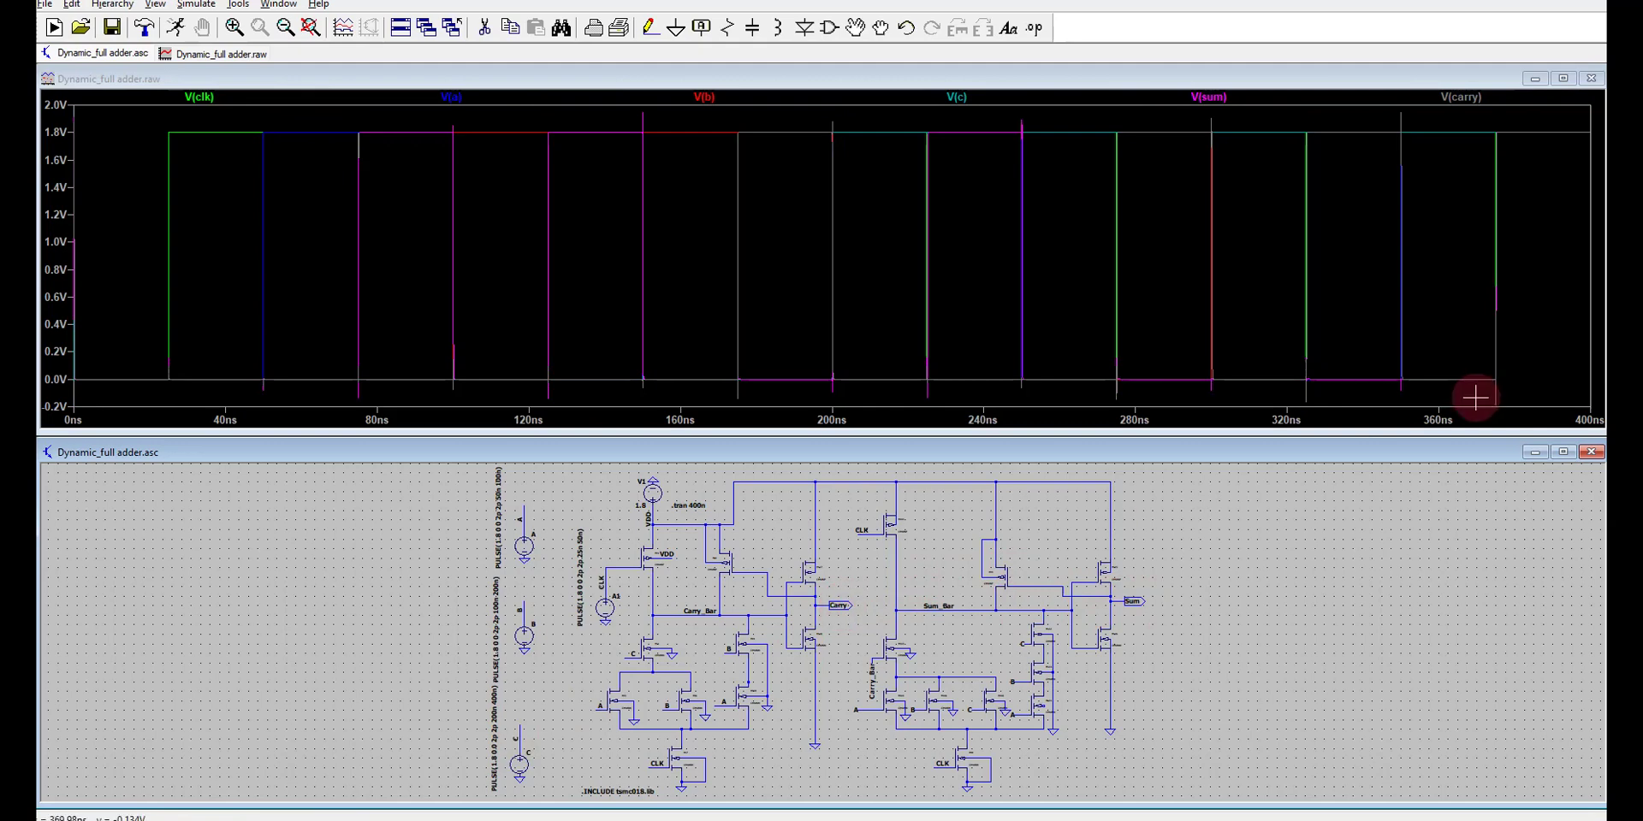
Step: Enlarge the waveform window to full size and add four empty plot panes above the traces
{"action": "left_click", "coordinate": [1539, 459]}
{"action": "left_click", "coordinate": [1563, 78]}
{"action": "right_click", "coordinate": [803, 474]}
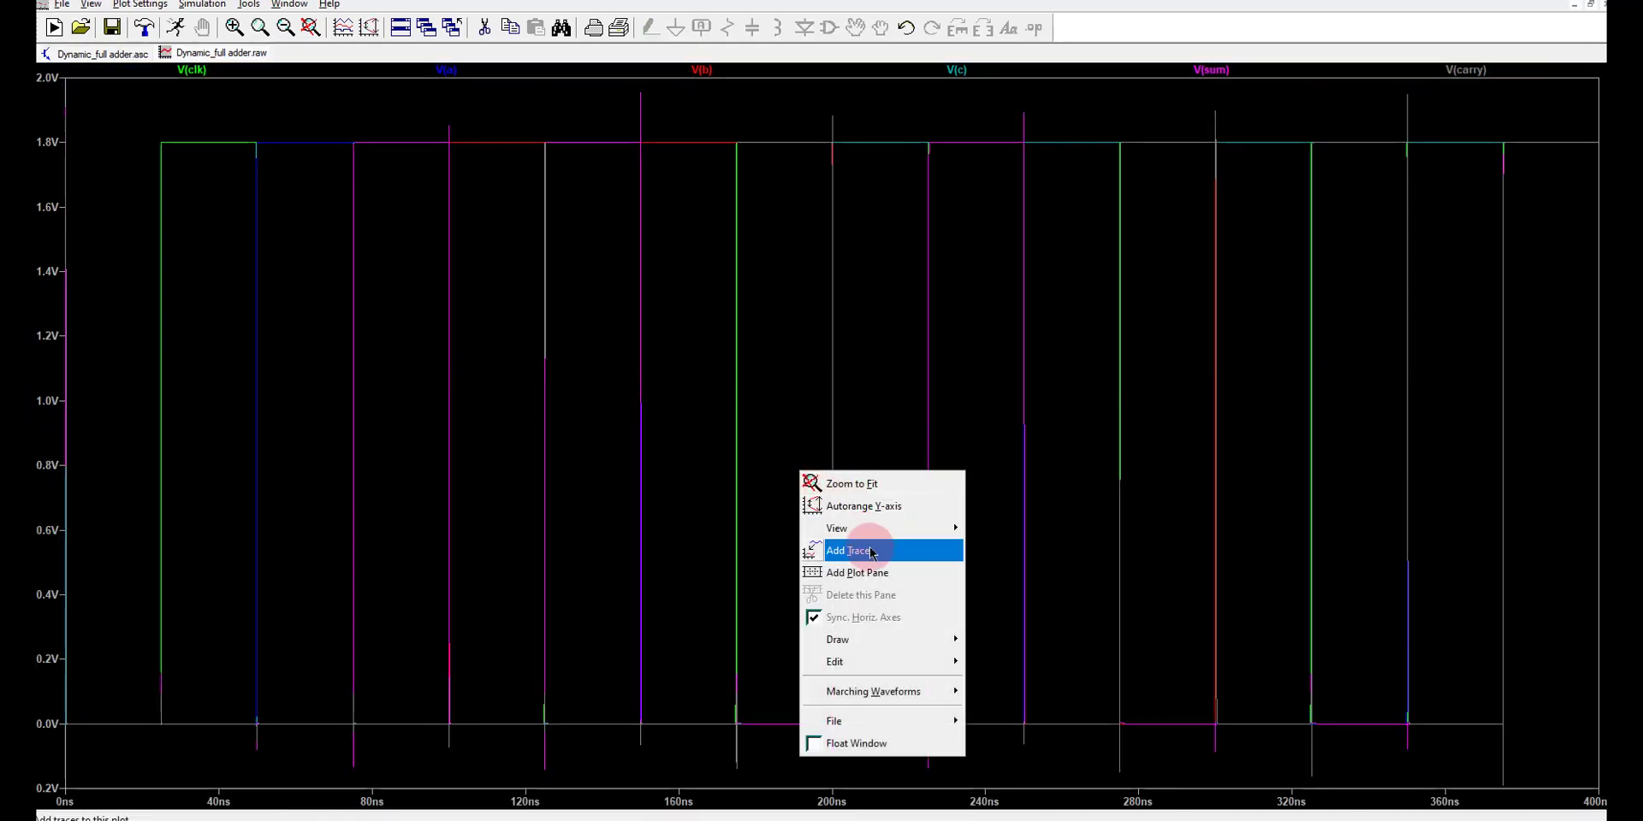
{"action": "left_click", "coordinate": [875, 569]}
{"action": "right_click", "coordinate": [787, 506]}
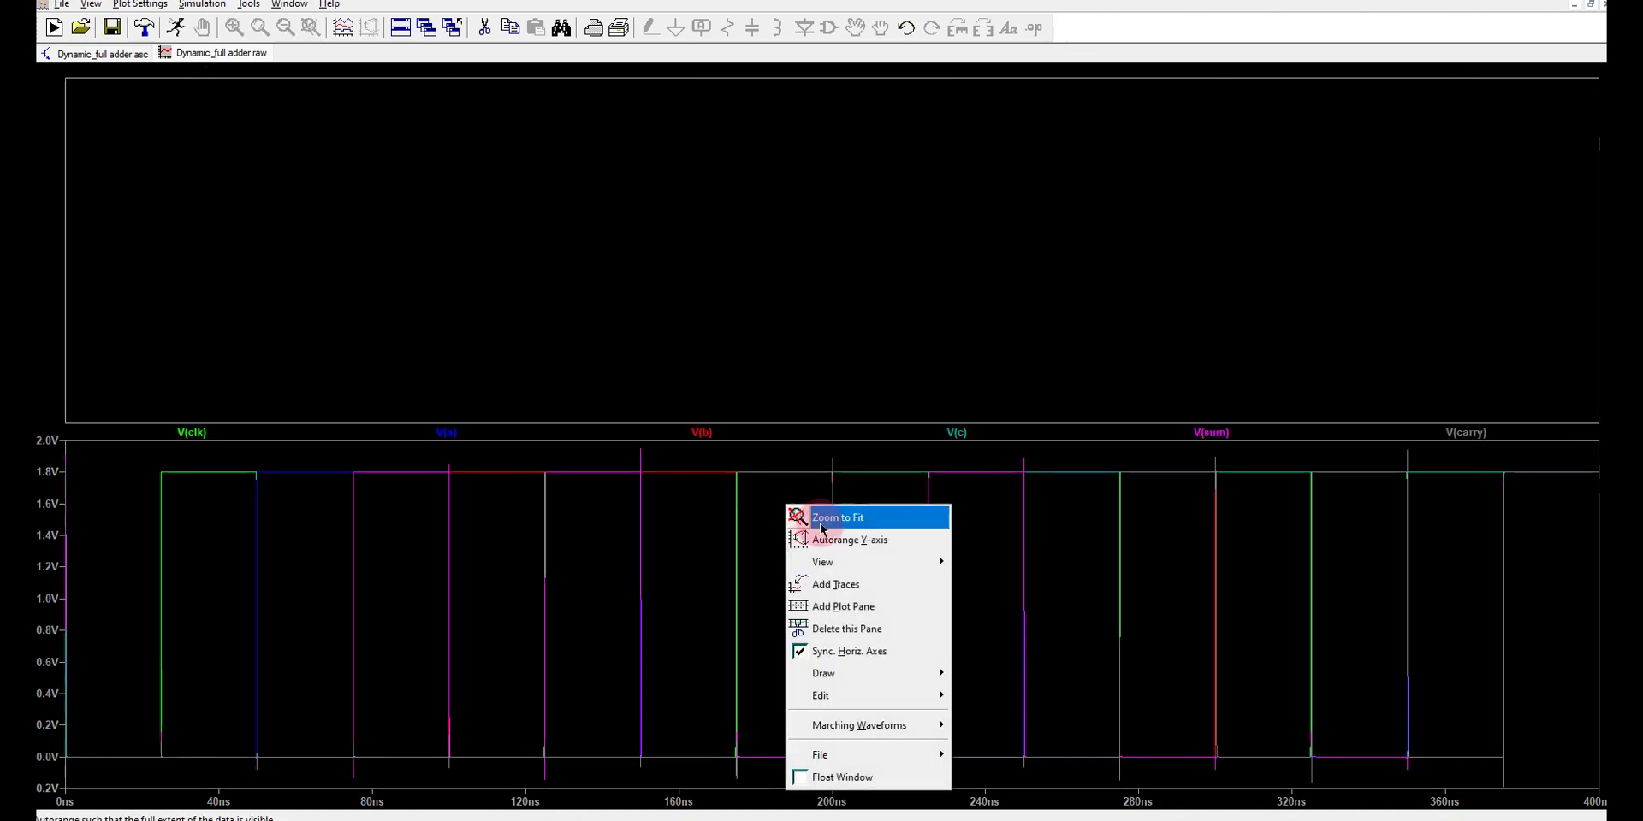
{"action": "left_click", "coordinate": [875, 609]}
{"action": "right_click", "coordinate": [849, 609]}
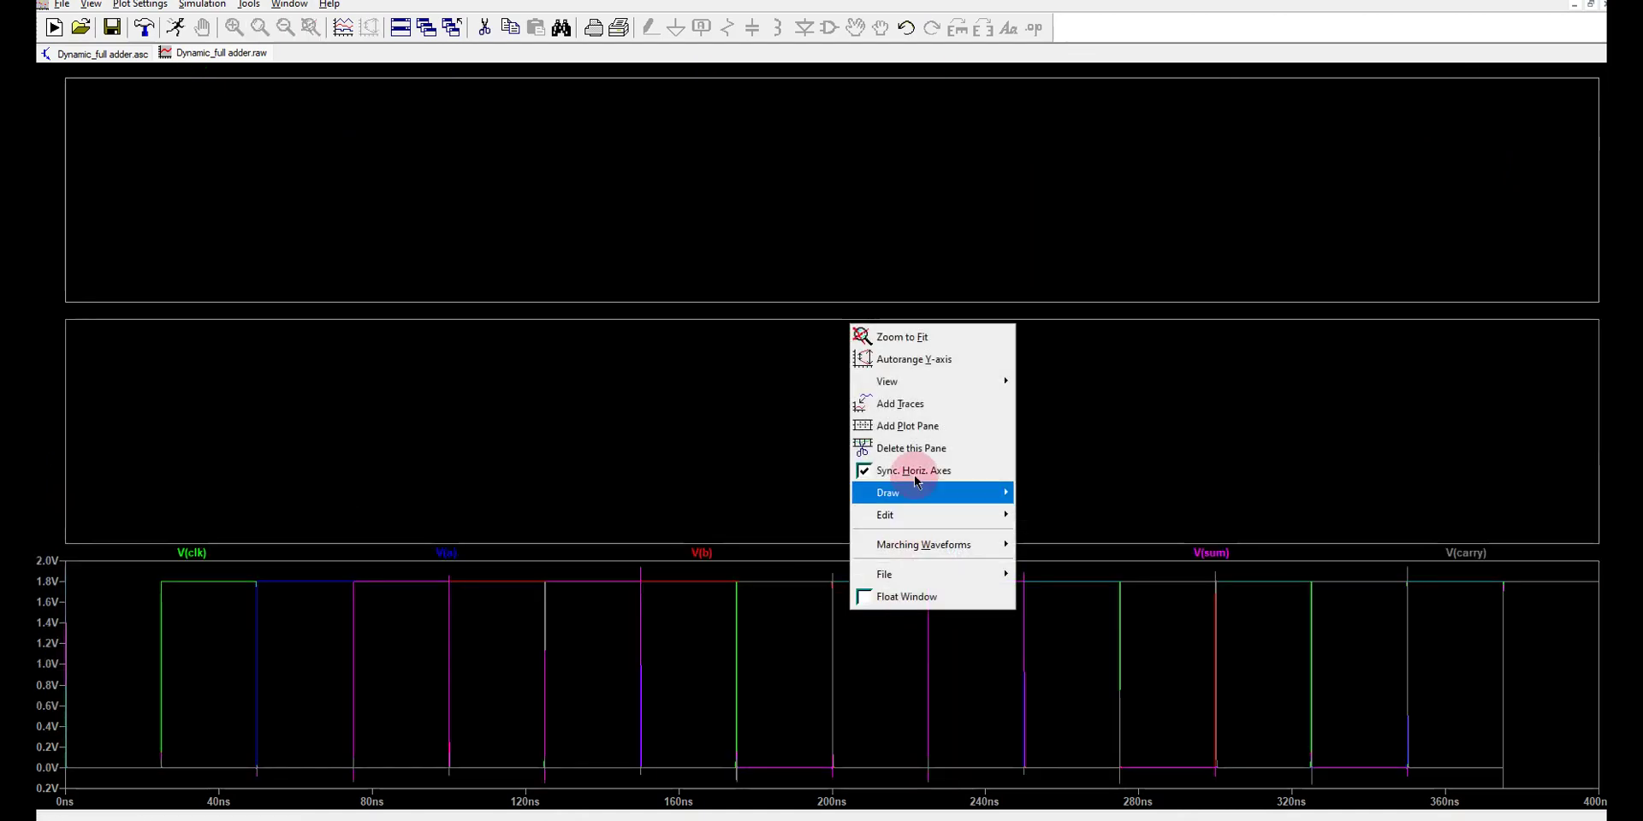
{"action": "left_click", "coordinate": [912, 434]}
{"action": "right_click", "coordinate": [884, 650]}
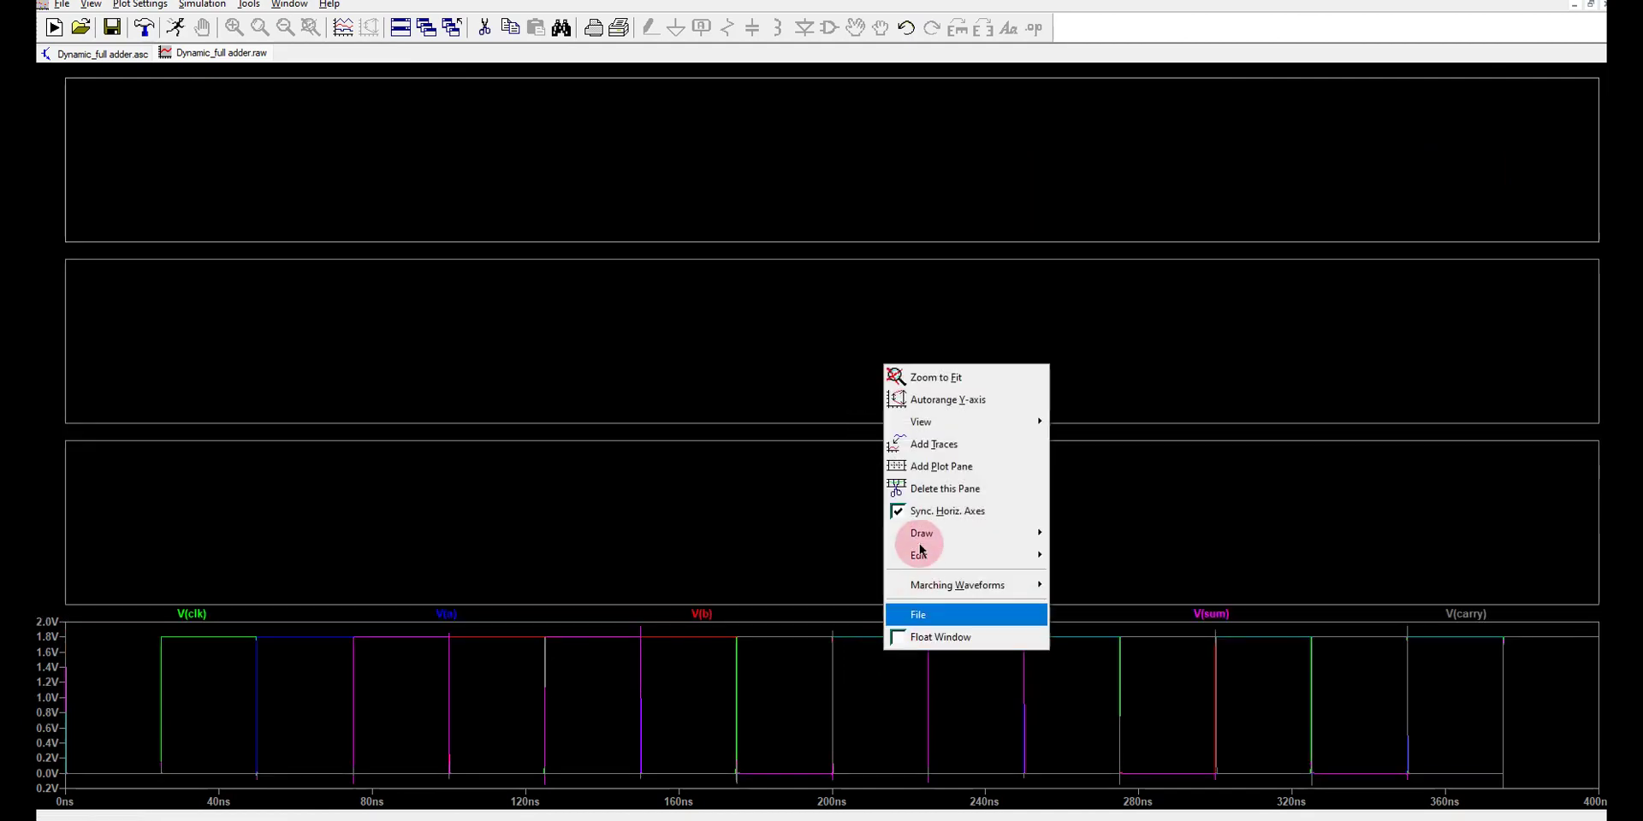
{"action": "left_click", "coordinate": [924, 479]}
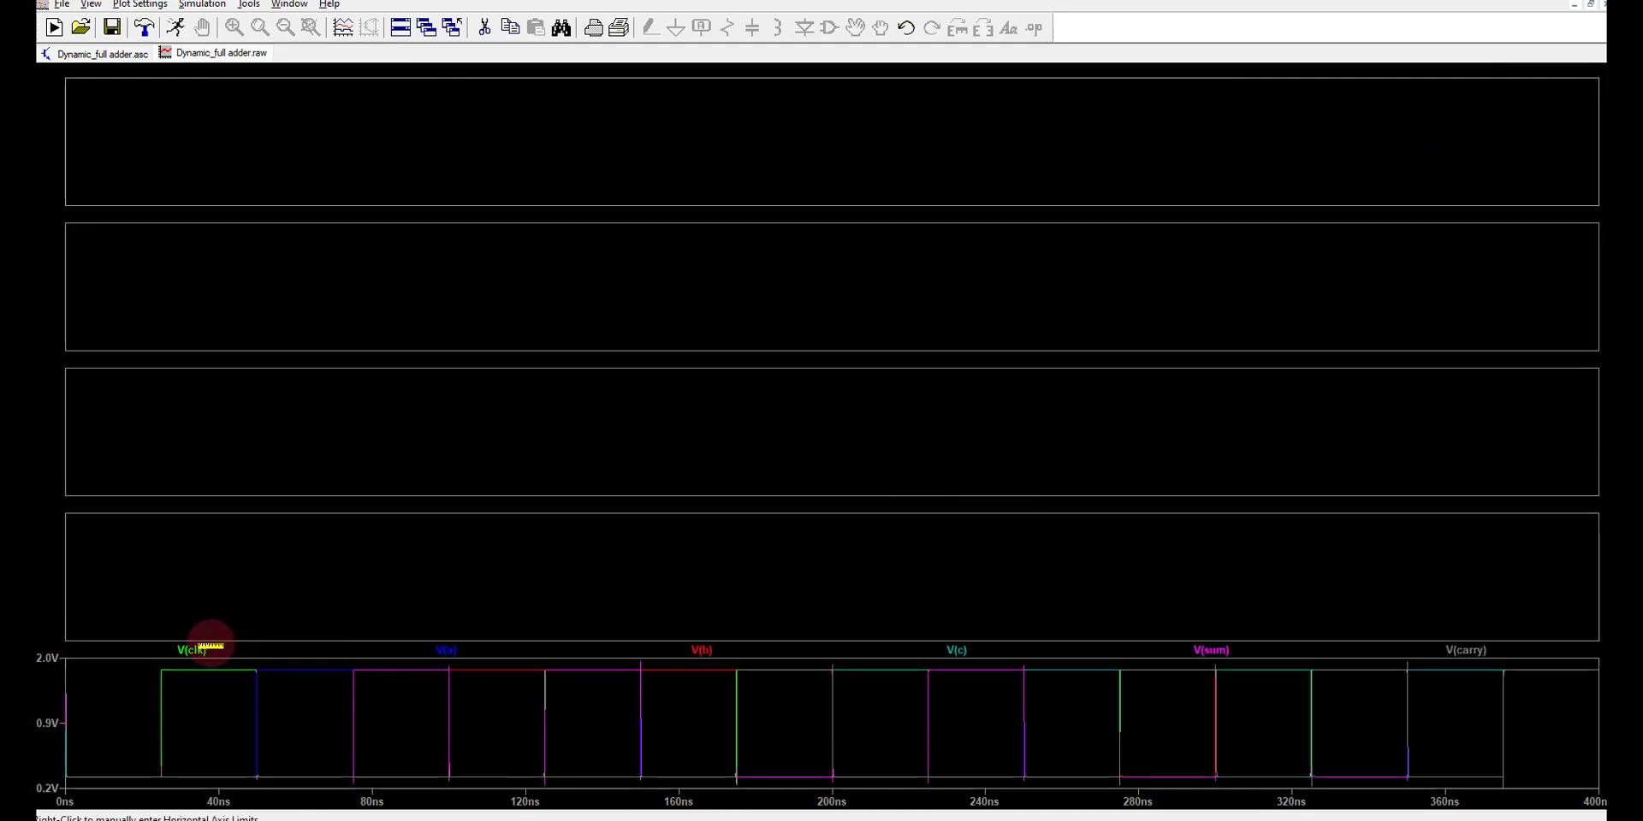
Step: Move the V(clk), V(a), V(b) and V(c) traces into separate empty panes, in that order from the top
{"action": "left_click_drag", "start_coordinate": [209, 649], "coordinate": [223, 176]}
{"action": "left_click_drag", "start_coordinate": [230, 652], "coordinate": [239, 359]}
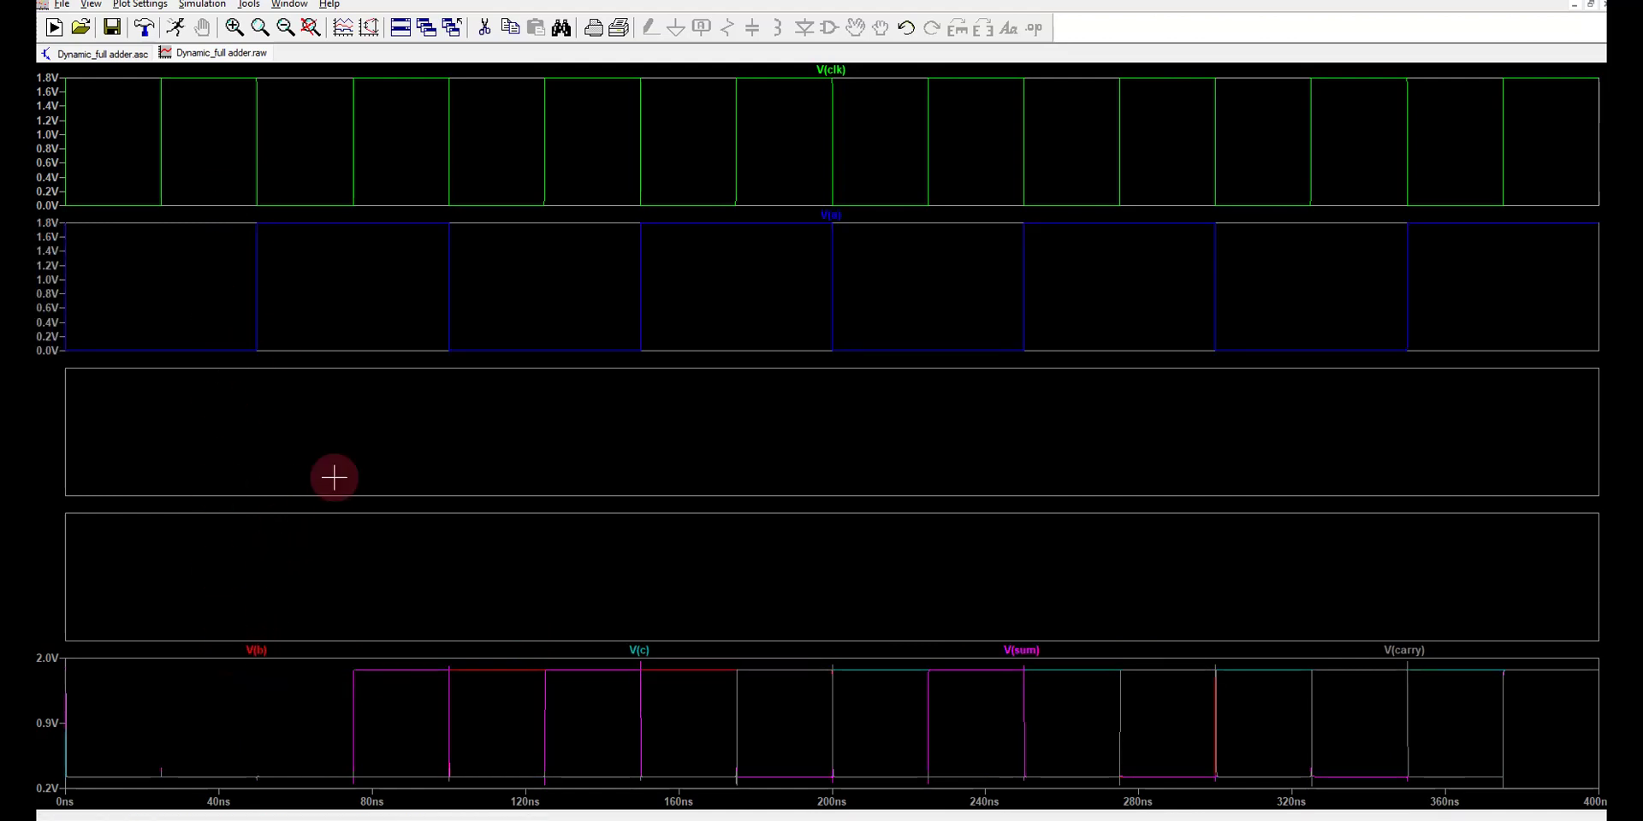
{"action": "left_click_drag", "start_coordinate": [266, 653], "coordinate": [265, 433]}
{"action": "left_click_drag", "start_coordinate": [323, 654], "coordinate": [316, 582]}
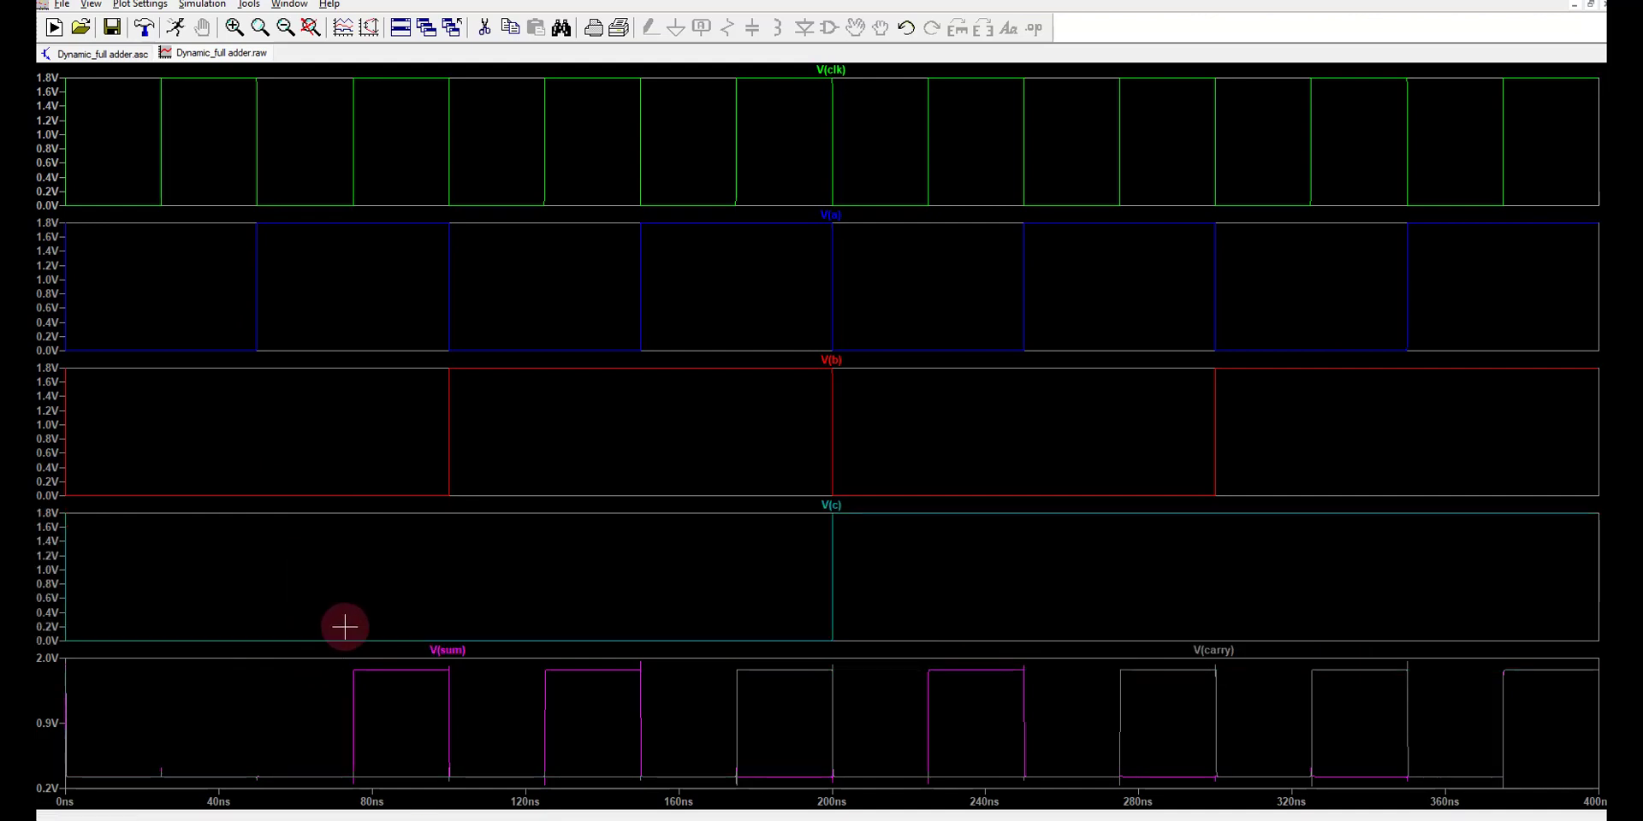
Step: Add another plot pane and shift the traces up so clk, a, b, c, sum and carry each occupy their own pane
{"action": "right_click", "coordinate": [522, 719]}
{"action": "left_click", "coordinate": [588, 544]}
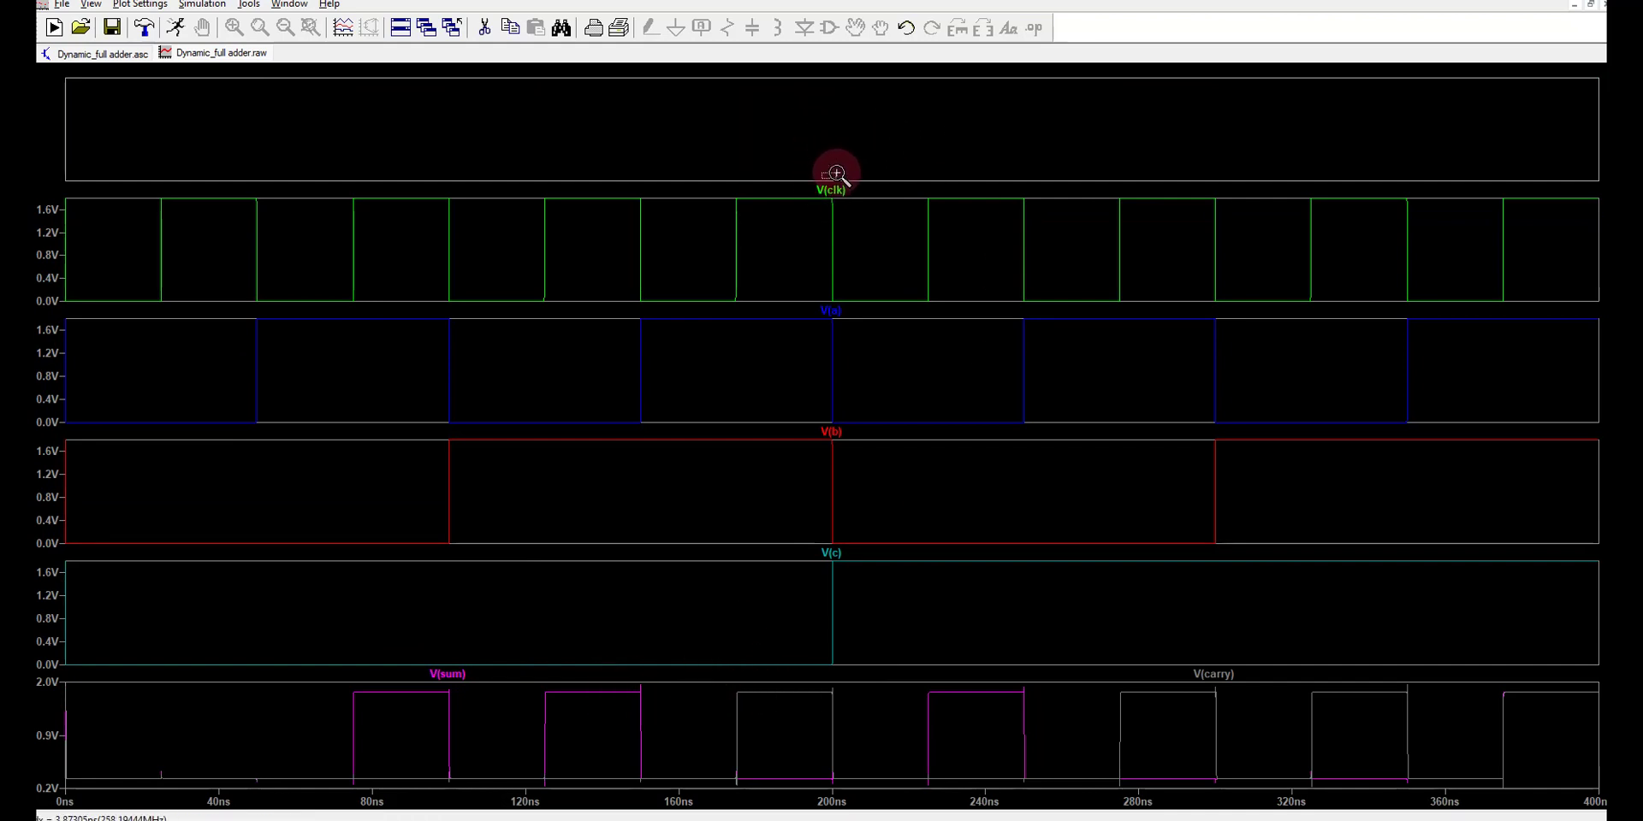
{"action": "mouse_move", "coordinate": [836, 191]}
{"action": "left_mouse_down"}
{"action": "mouse_move", "coordinate": [836, 121]}
{"action": "mouse_move", "coordinate": [839, 137]}
{"action": "left_mouse_up"}
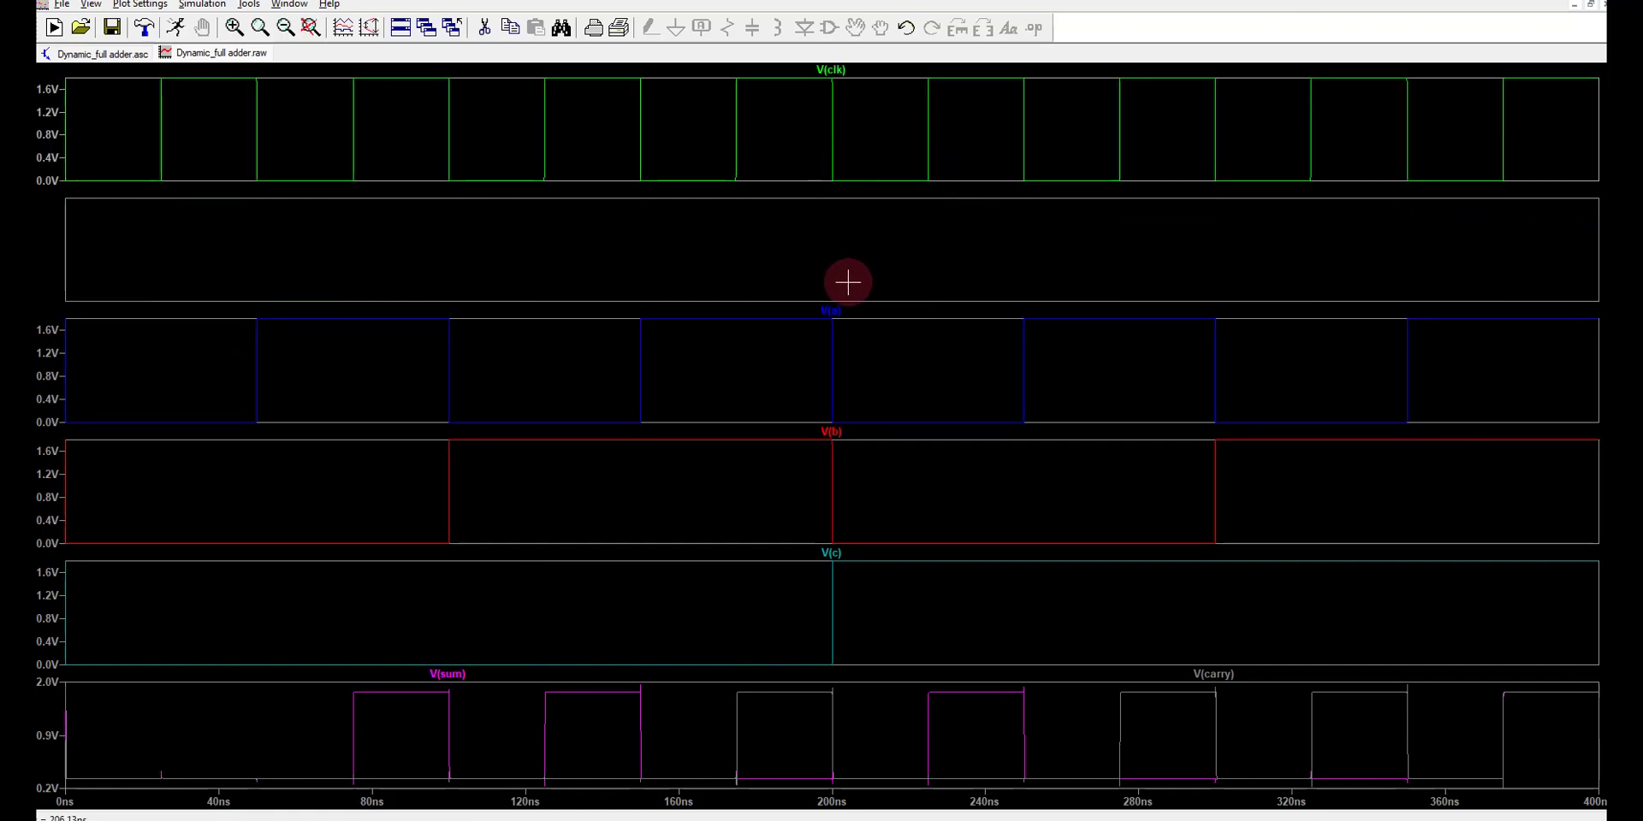
{"action": "left_click_drag", "start_coordinate": [836, 313], "coordinate": [833, 225]}
{"action": "left_click_drag", "start_coordinate": [845, 433], "coordinate": [843, 371]}
{"action": "left_click_drag", "start_coordinate": [852, 556], "coordinate": [836, 491]}
{"action": "left_click_drag", "start_coordinate": [466, 675], "coordinate": [458, 579]}
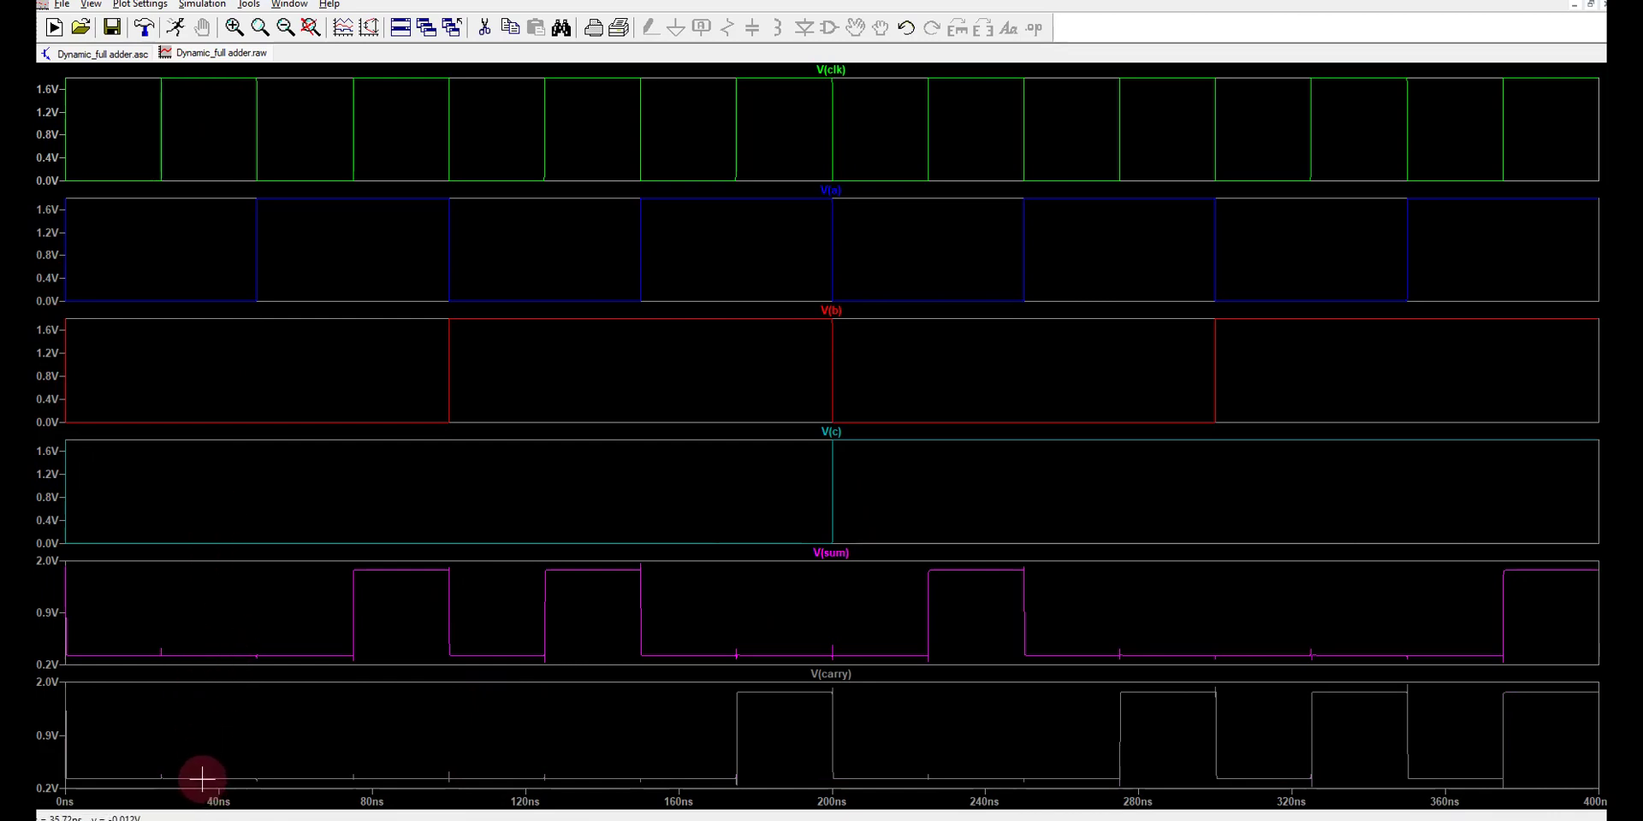
Step: Plot the Carry_Bar and Sum_Bar voltages from the schematic and return to the waveforms
{"action": "left_click", "coordinate": [128, 53]}
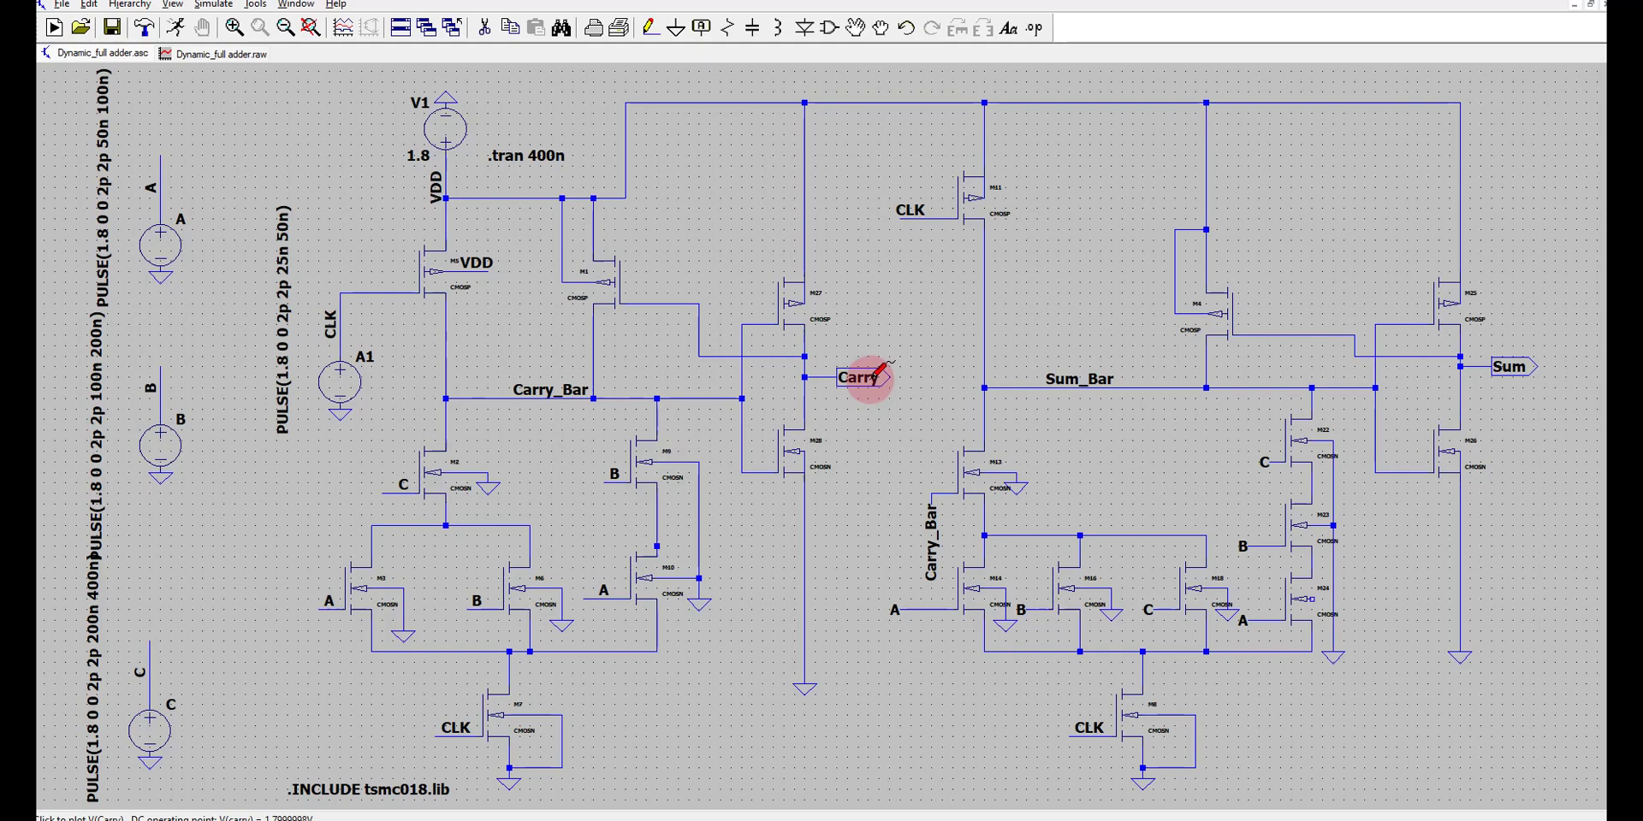
{"action": "left_click", "coordinate": [236, 54]}
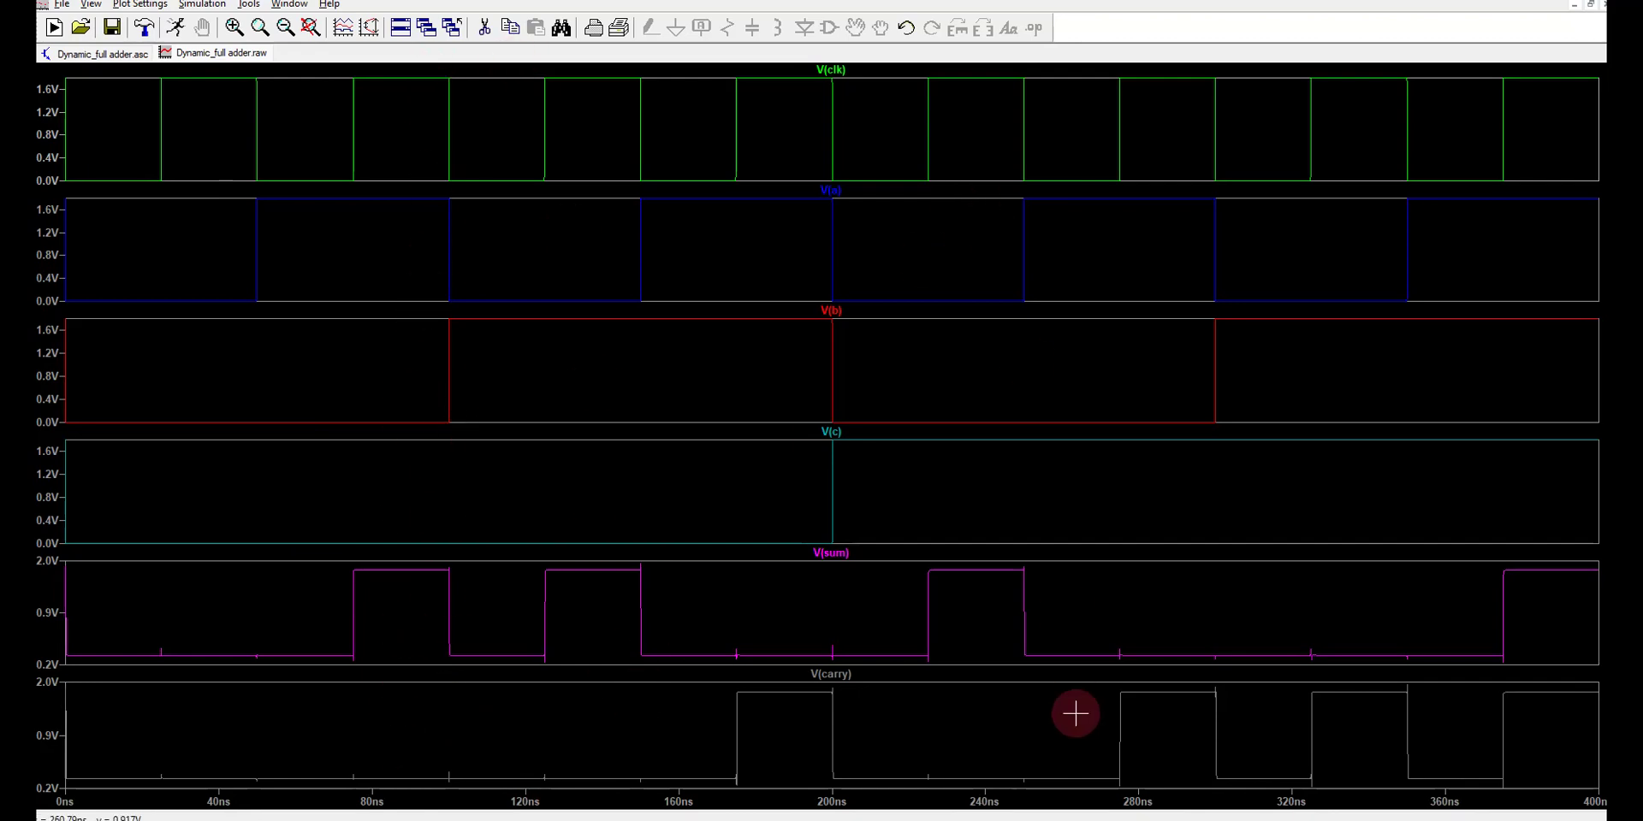
{"action": "left_click", "coordinate": [126, 55]}
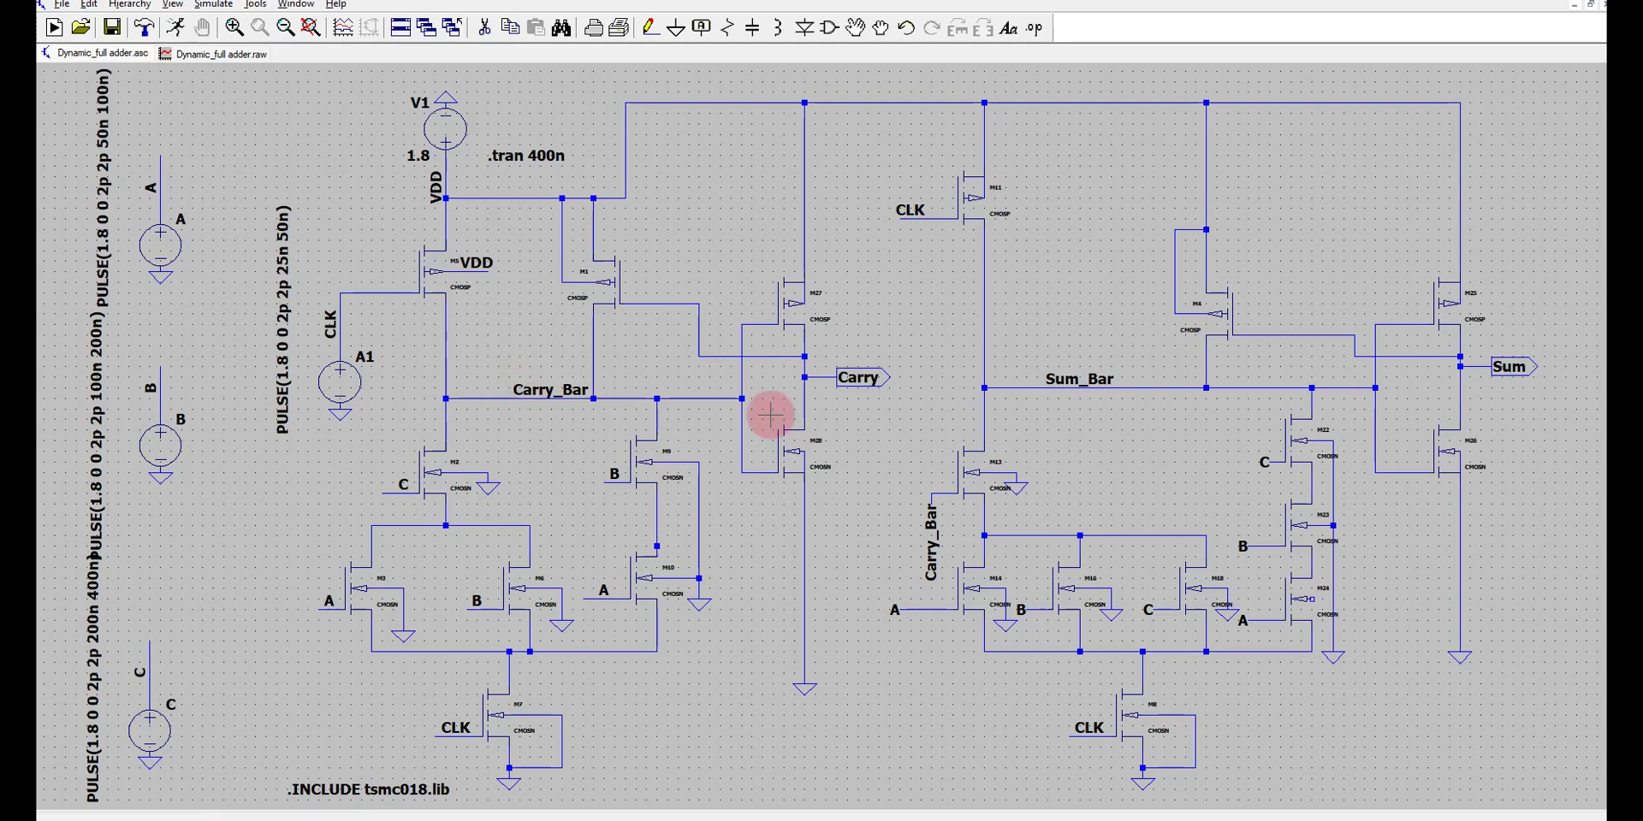
{"action": "left_click", "coordinate": [1098, 367]}
{"action": "left_click", "coordinate": [197, 53]}
Step: Add two plot panes and move V(carry_bar) and V(sum_bar) into them, each in its own pane above V(clk)
{"action": "right_click", "coordinate": [662, 486]}
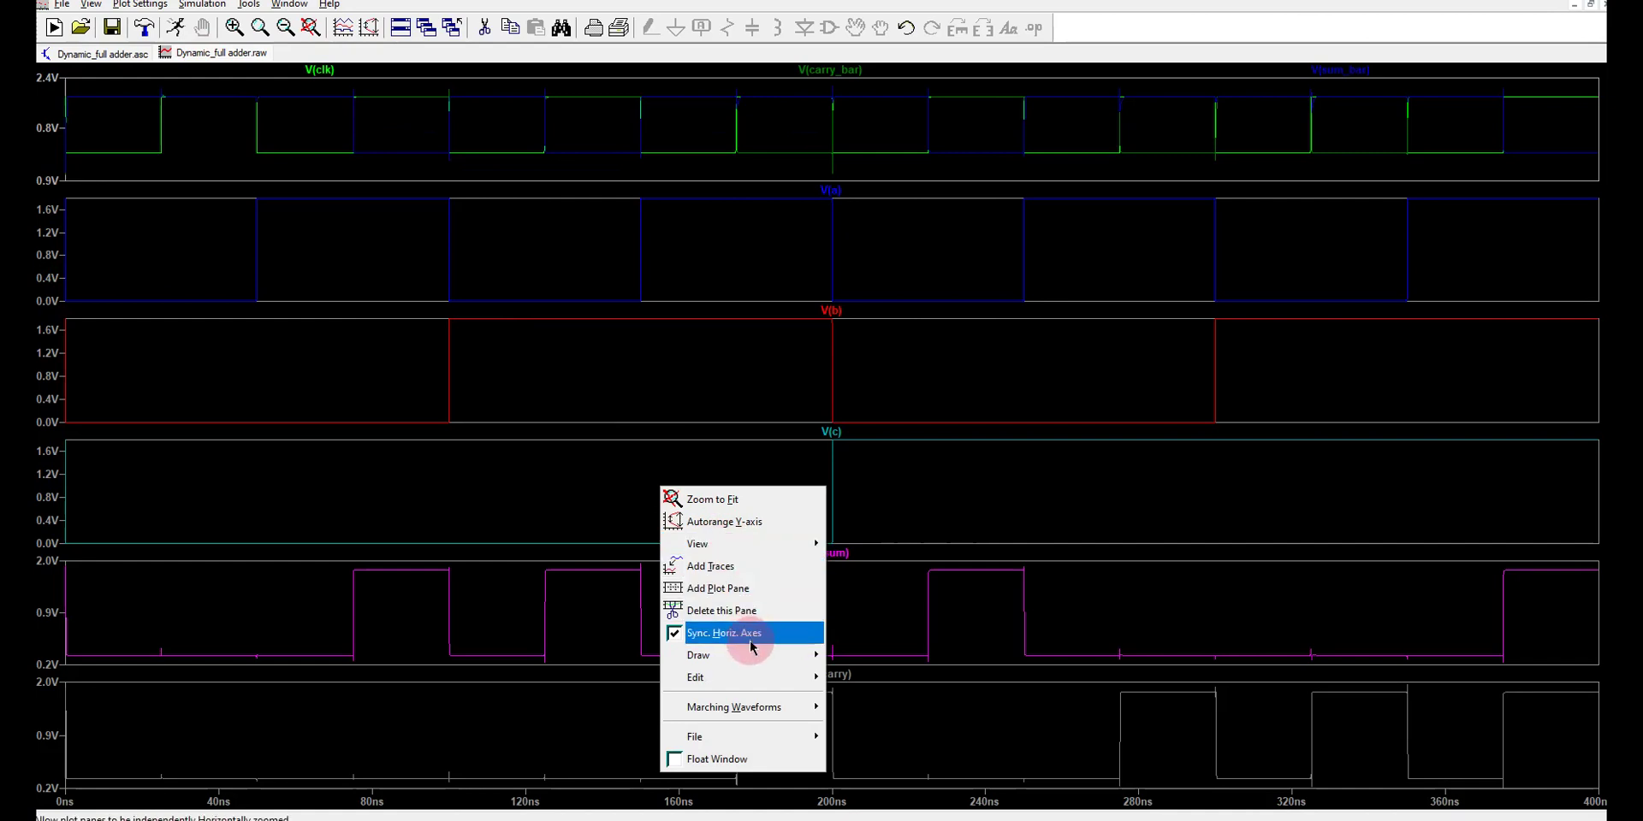
{"action": "left_click", "coordinate": [730, 586]}
{"action": "right_click", "coordinate": [702, 542]}
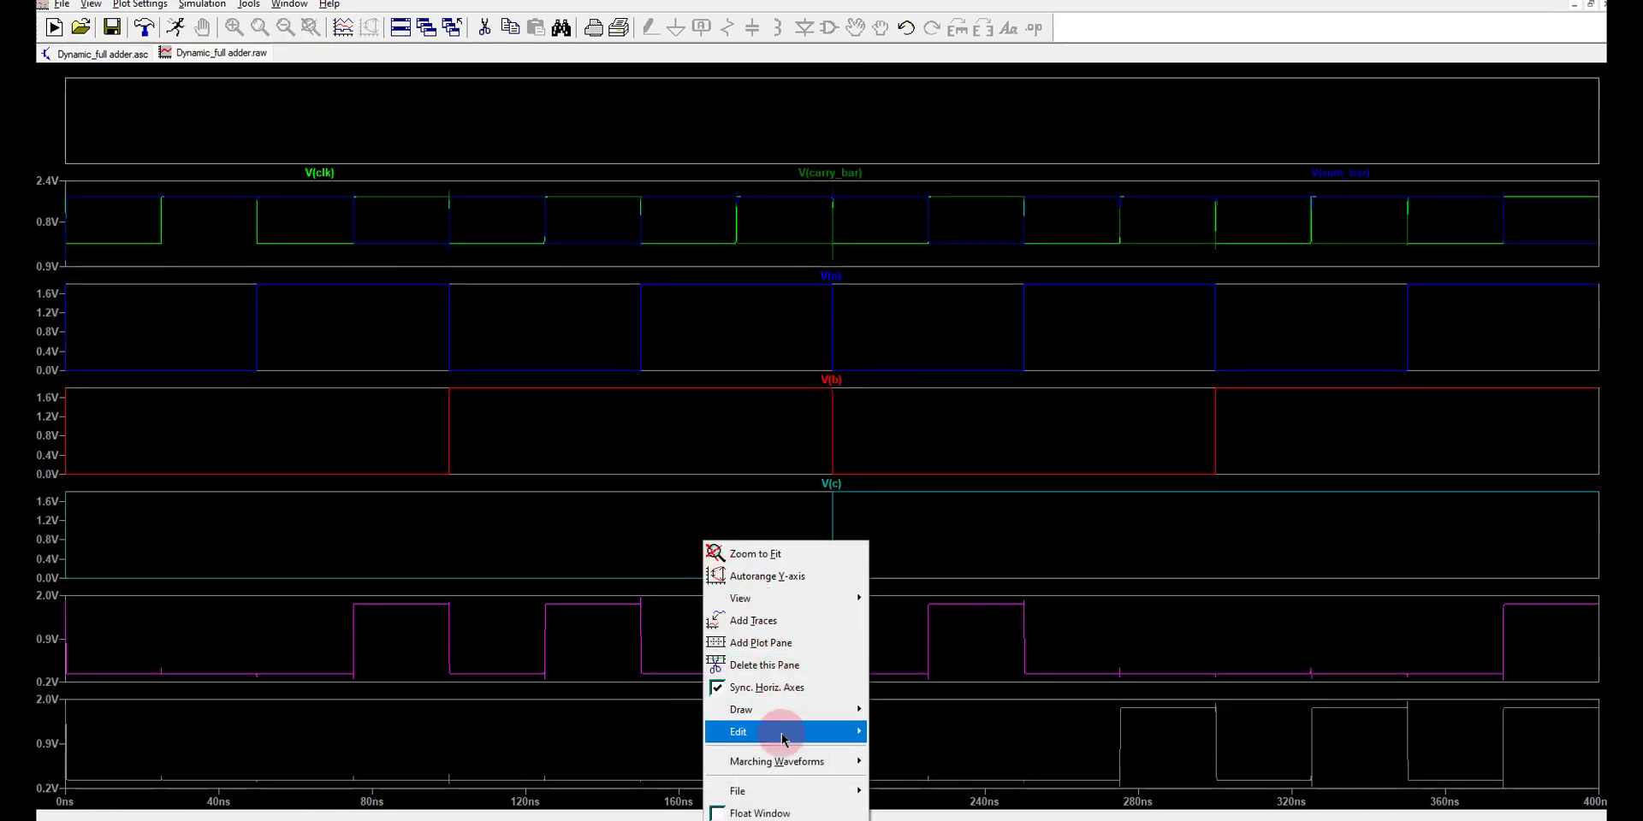
{"action": "left_click", "coordinate": [770, 643]}
{"action": "mouse_move", "coordinate": [822, 254]}
{"action": "left_mouse_down"}
{"action": "mouse_move", "coordinate": [568, 80]}
{"action": "mouse_move", "coordinate": [569, 102]}
{"action": "left_mouse_up"}
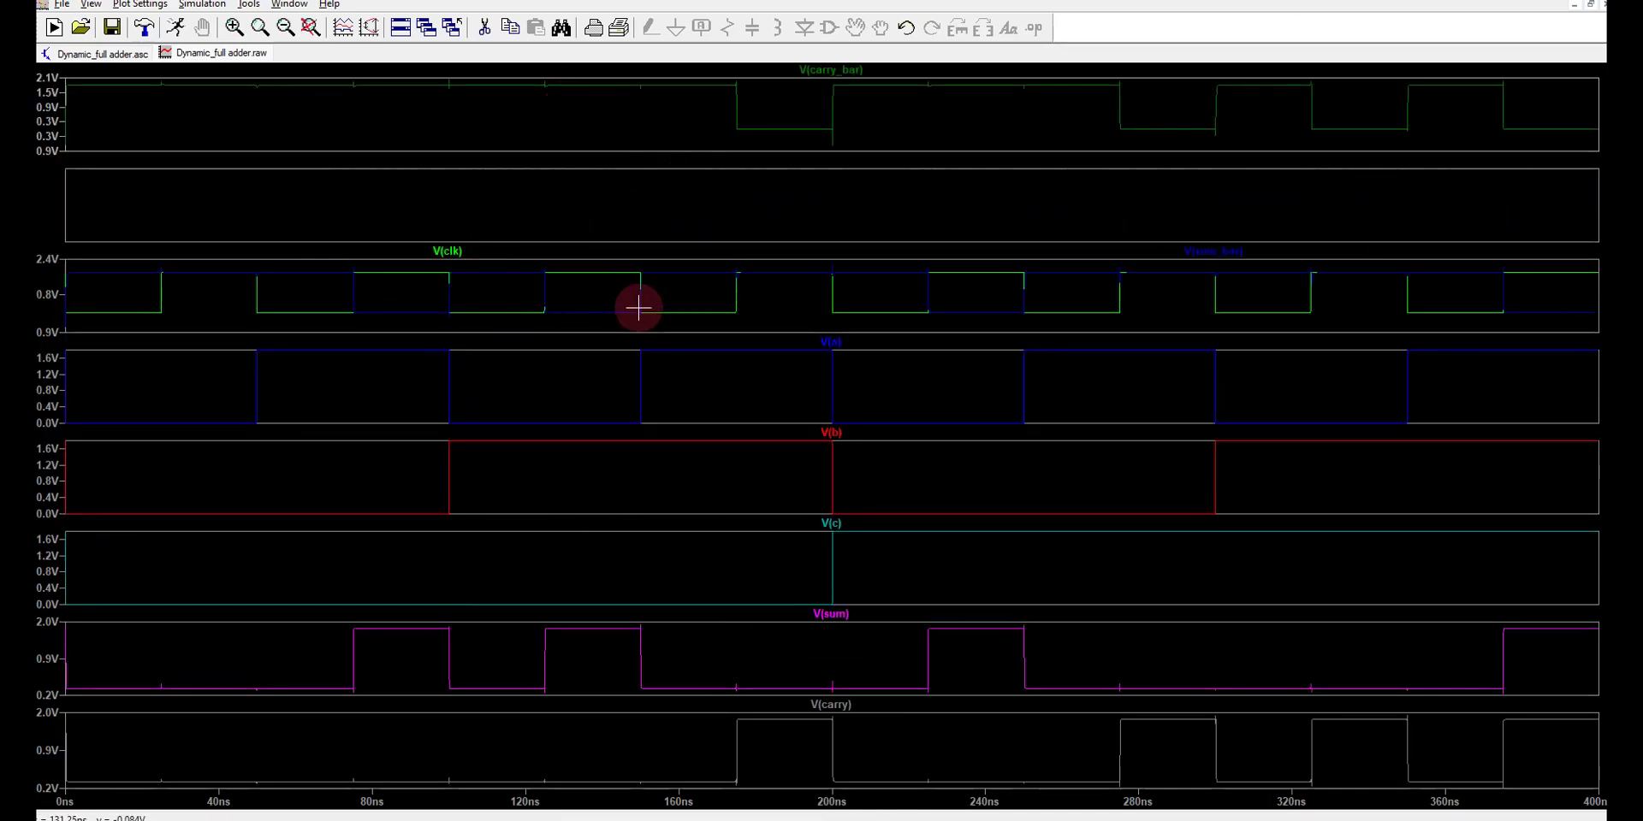
{"action": "left_click_drag", "start_coordinate": [1229, 256], "coordinate": [1049, 205]}
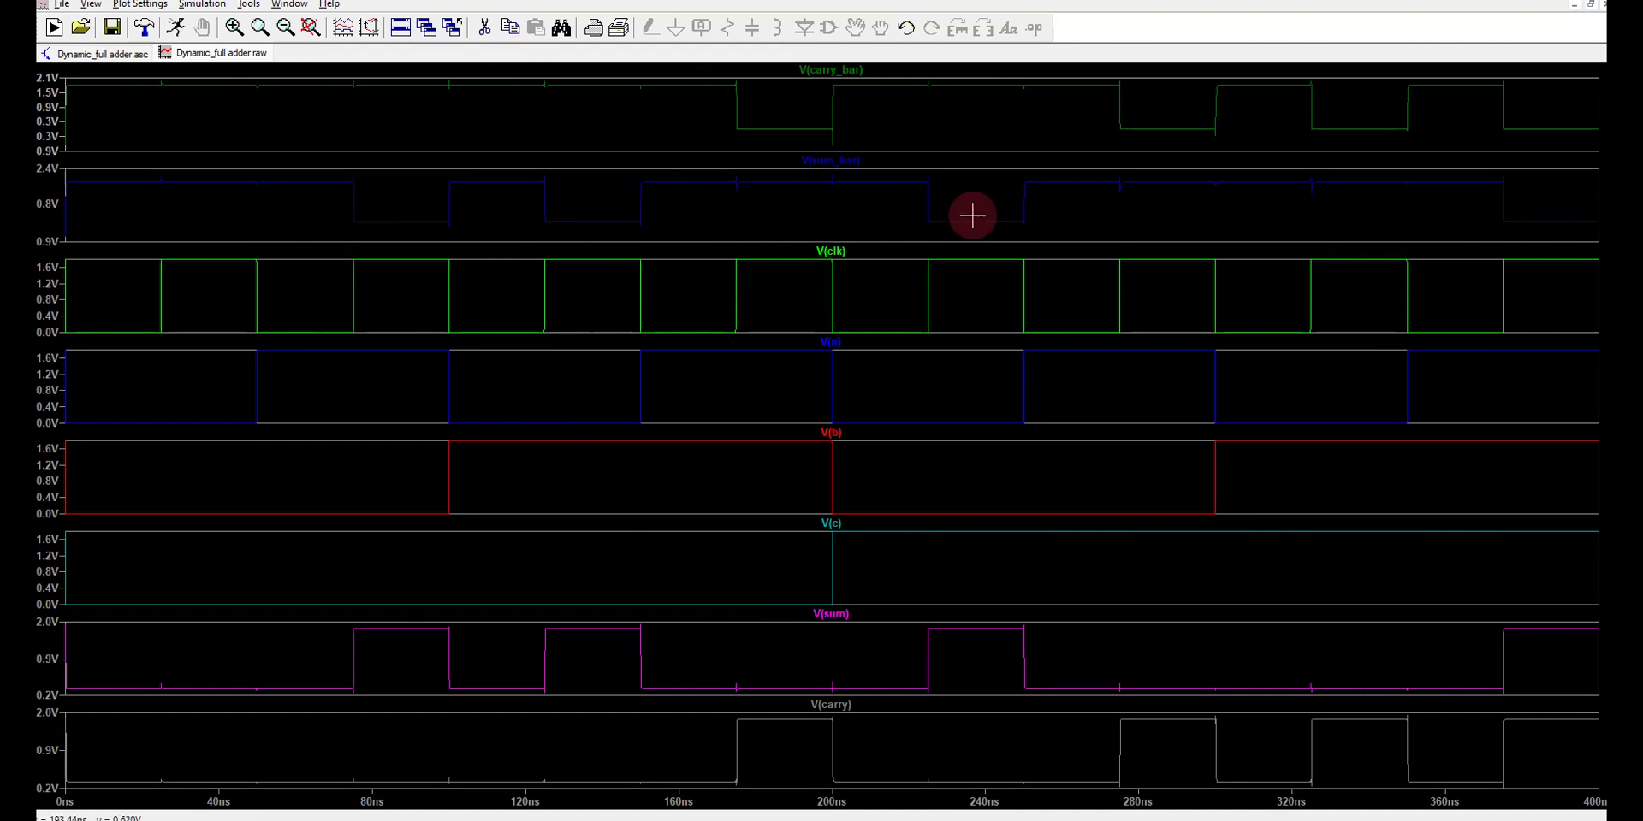
Step: Compare the dynamic full adder schematic with the separated waveforms to examine how the circuit operates
{"action": "left_click", "coordinate": [107, 53]}
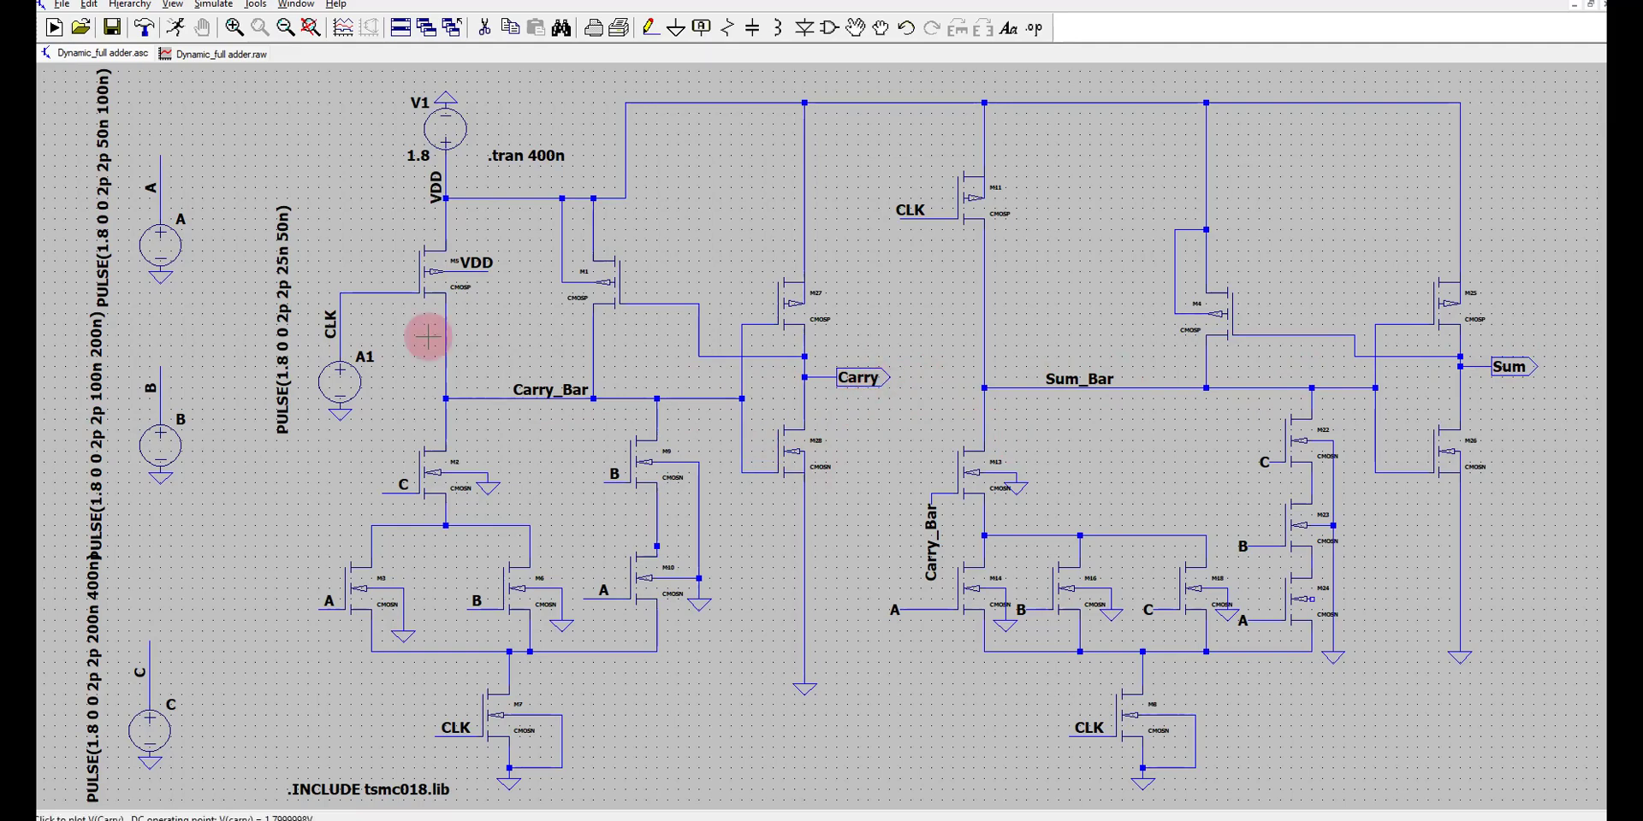
{"action": "left_click", "coordinate": [224, 54]}
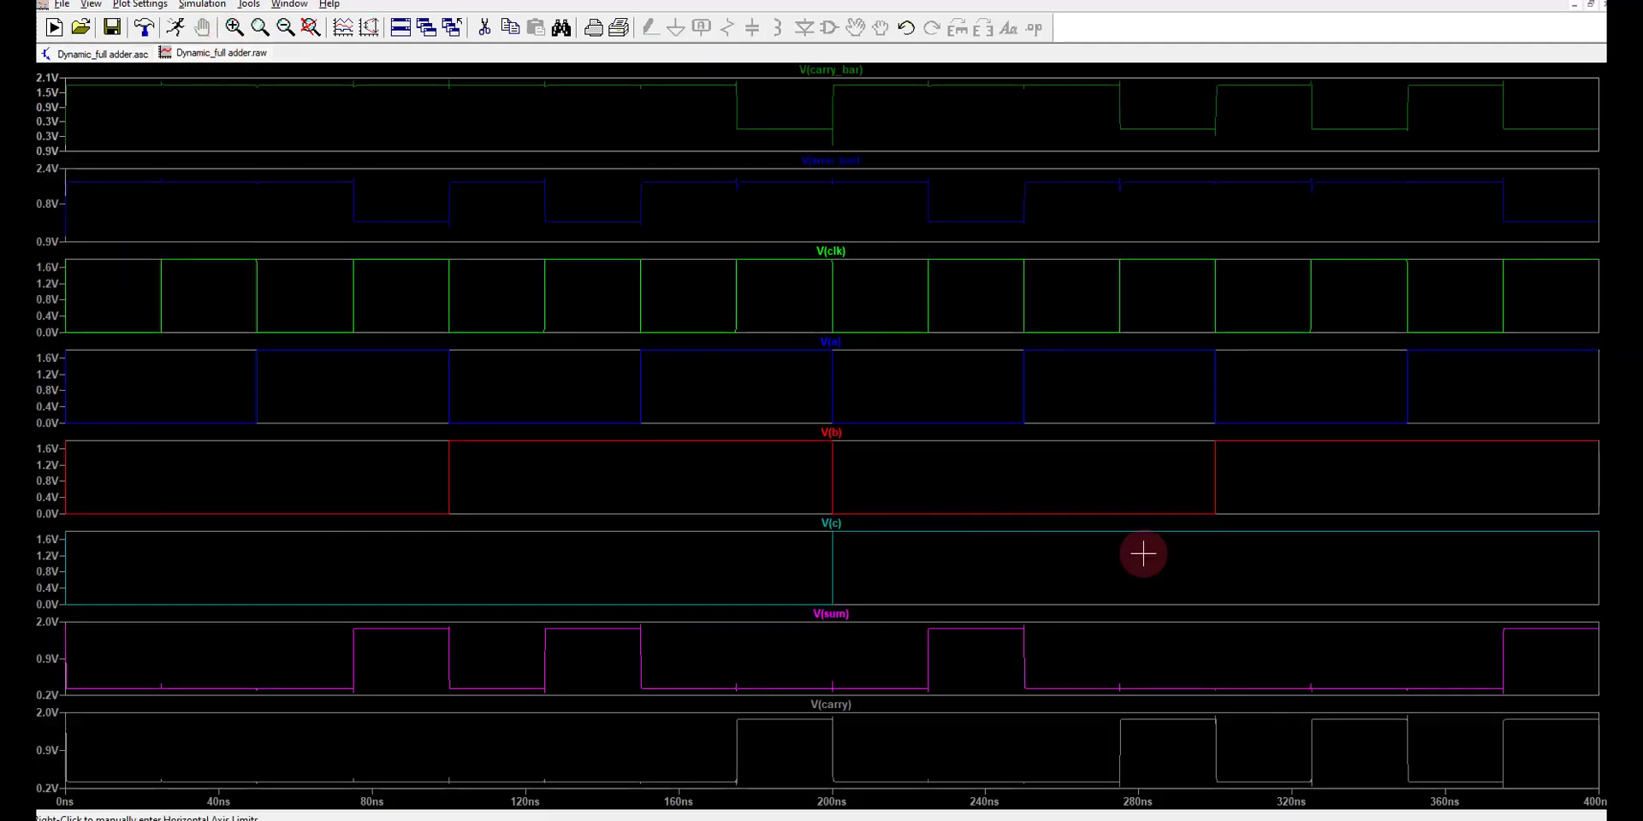
{"action": "left_click", "coordinate": [143, 61]}
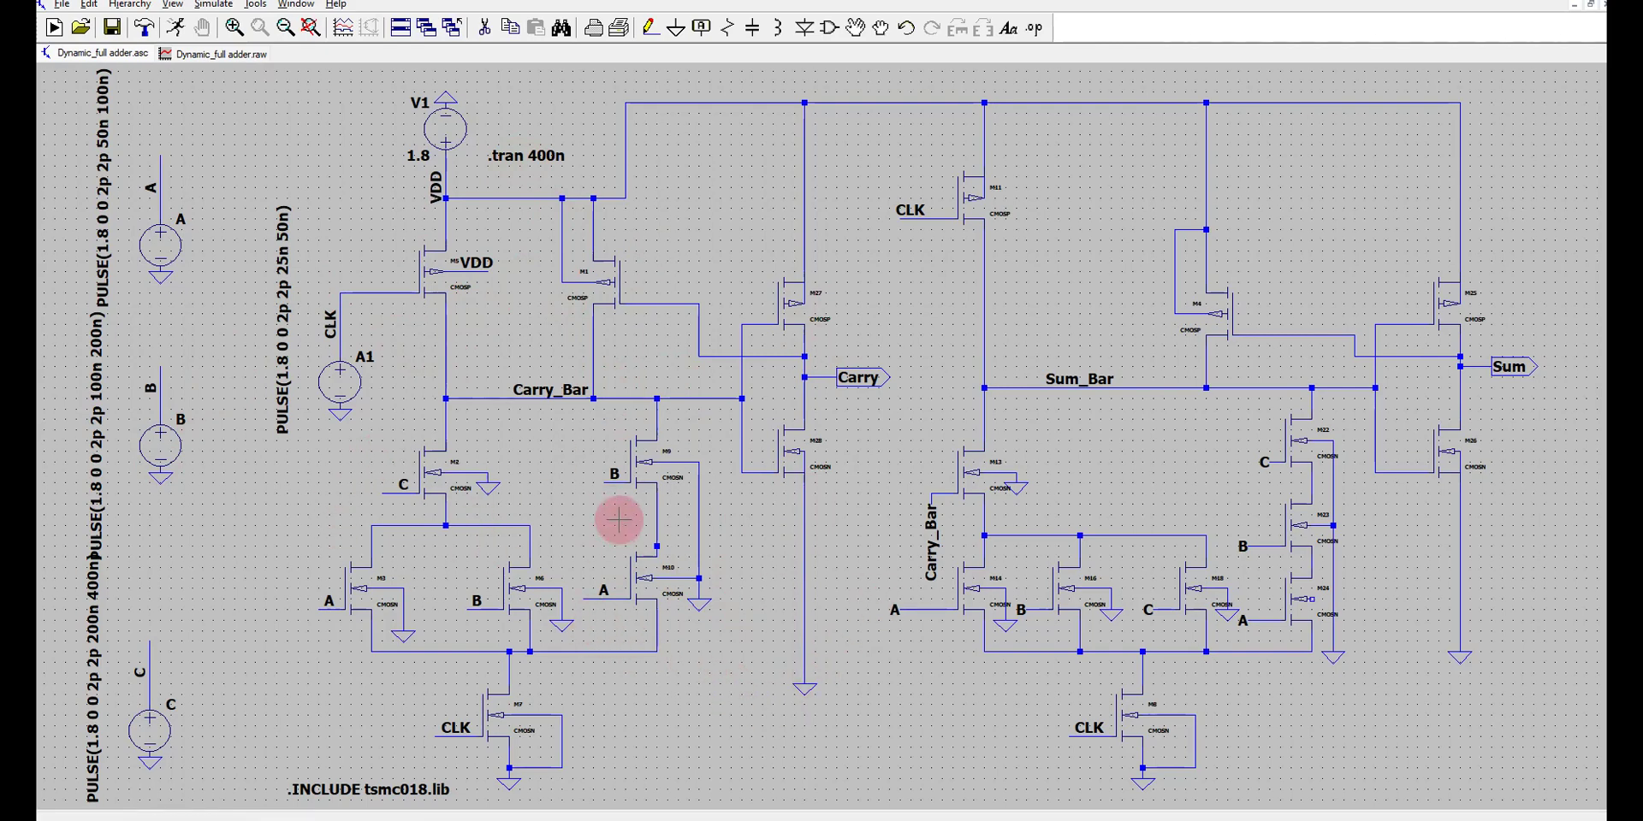
{"action": "left_click", "coordinate": [244, 54]}
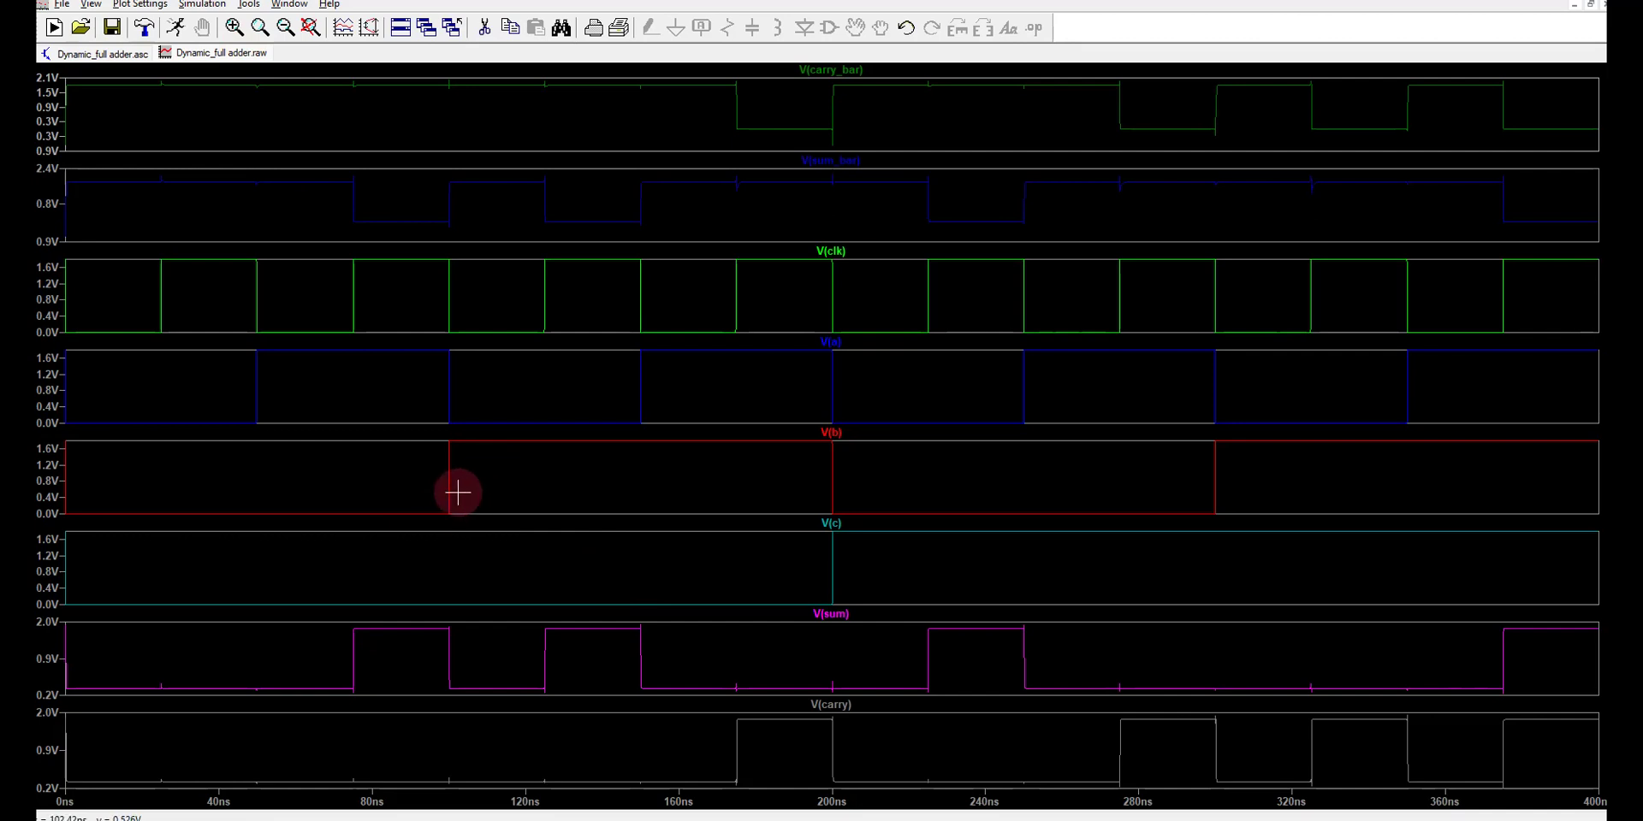
{"action": "left_click", "coordinate": [118, 56]}
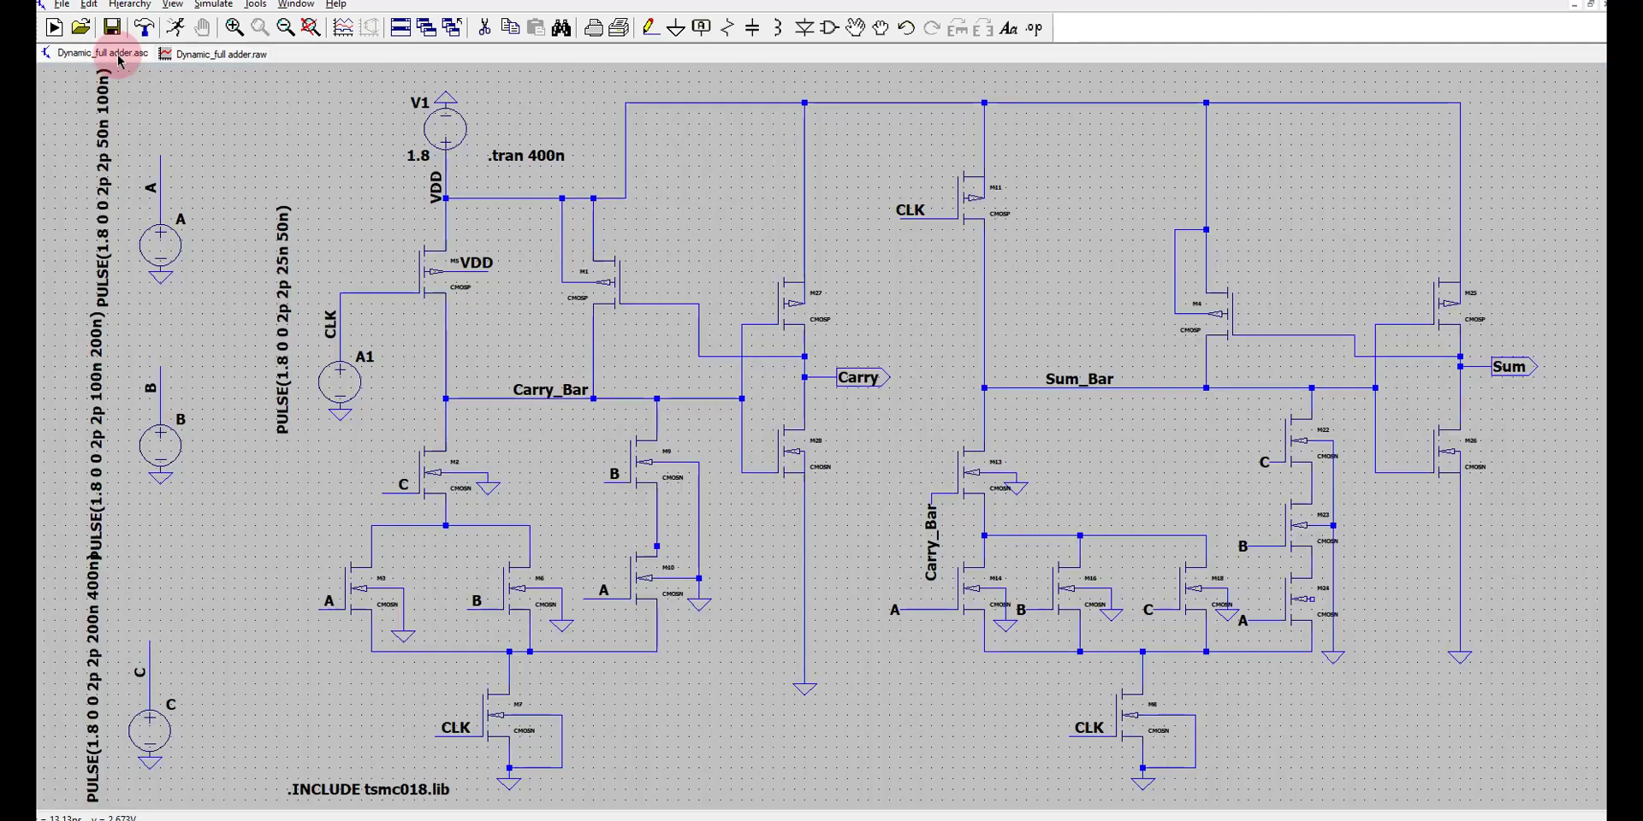